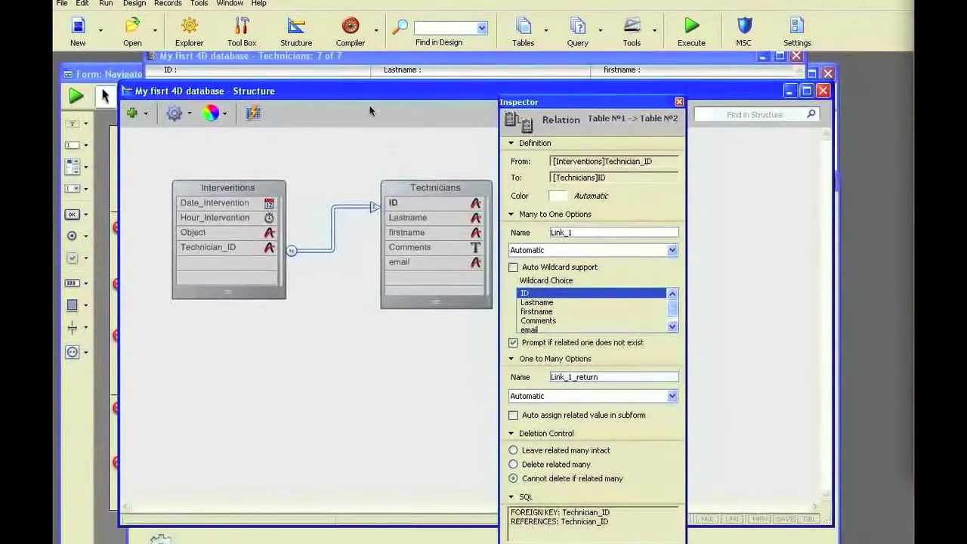
Open the first Interventions record, enter XY as its Technician_ID, and choose to try again instead of creating the related record.
{"action": "left_click", "coordinate": [340, 76]}
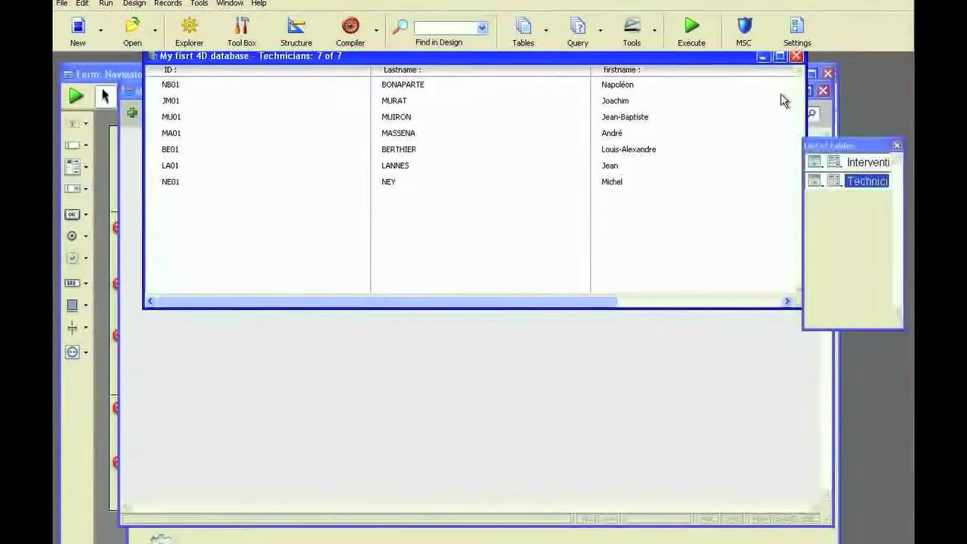
{"action": "left_click", "coordinate": [867, 162]}
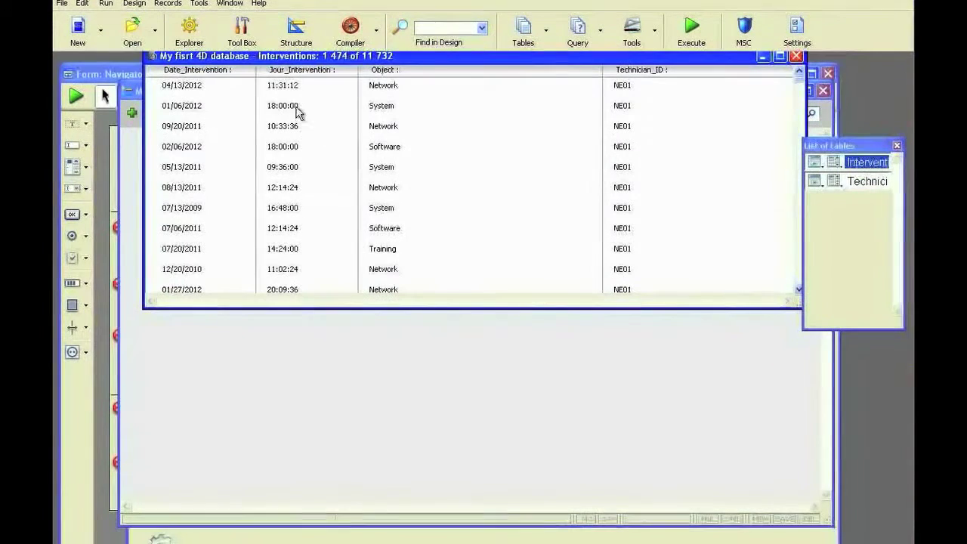
{"action": "double_click", "coordinate": [293, 88]}
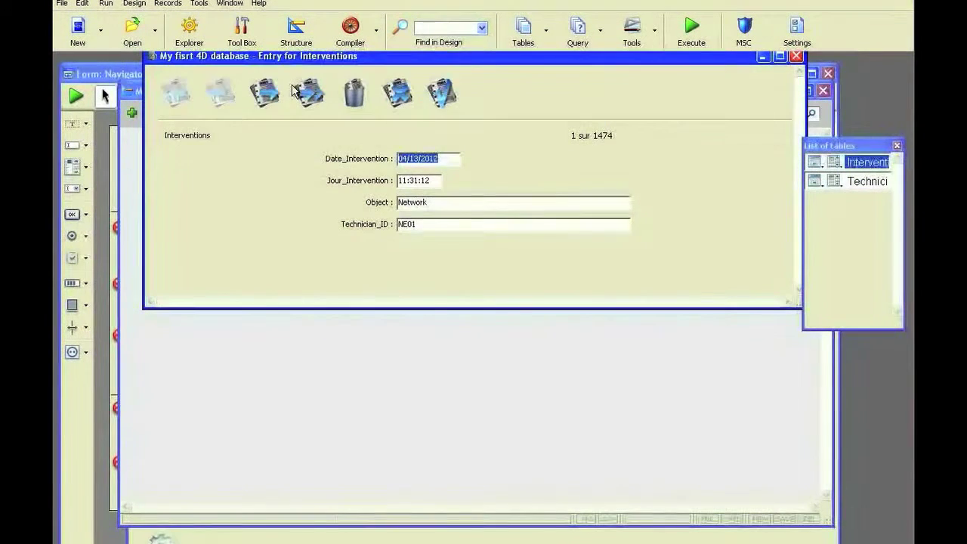
{"action": "left_click", "coordinate": [415, 224]}
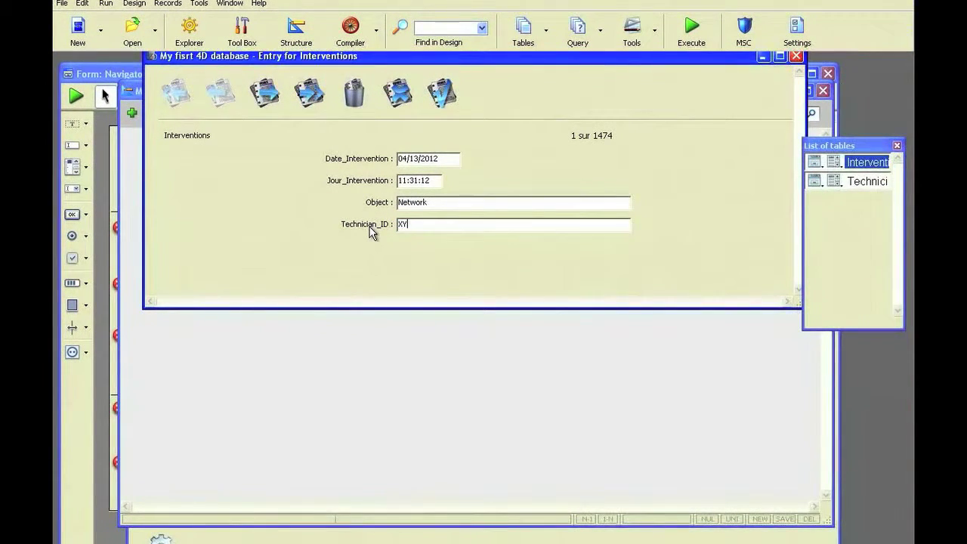
{"action": "key", "text": "Tab"}
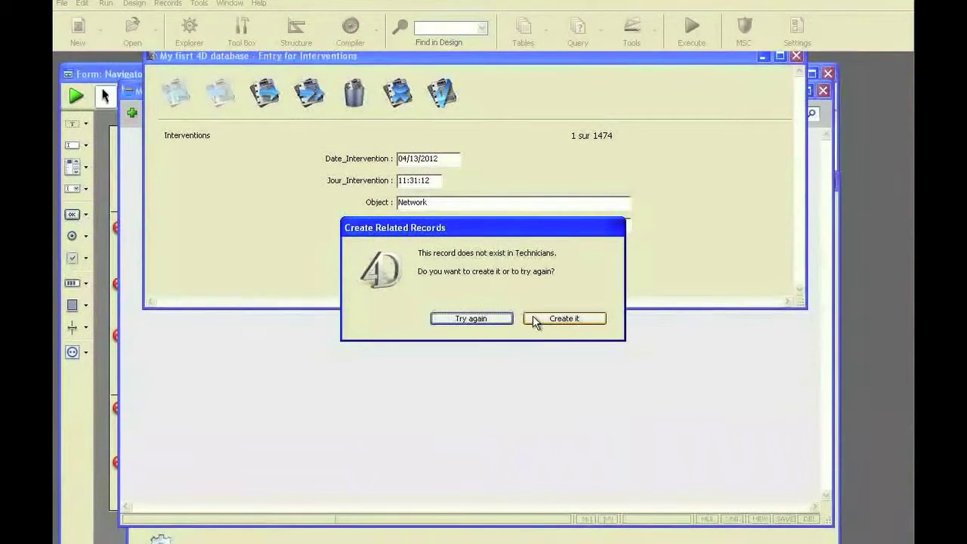
{"action": "left_click", "coordinate": [474, 318]}
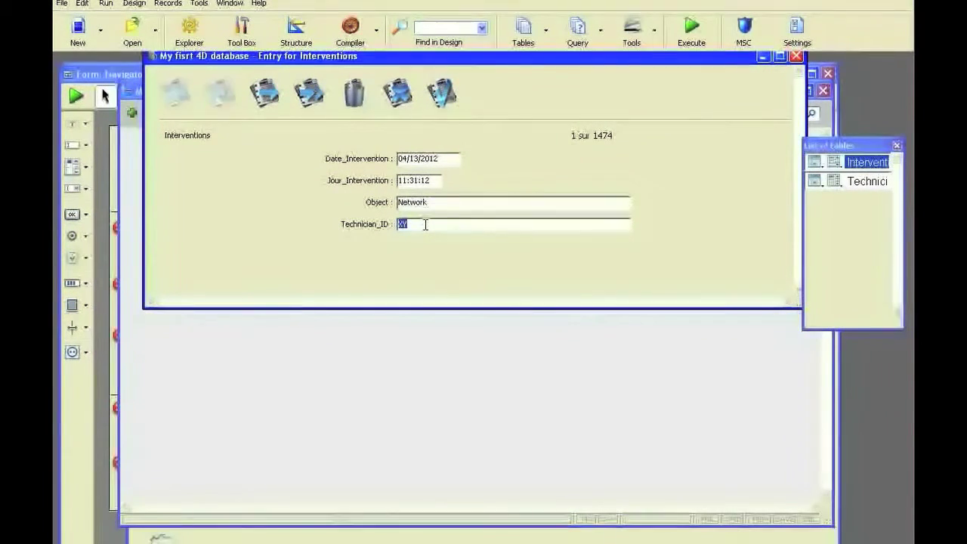
Revalidate Technician_ID XY and create the related Technicians record with Lastname "Last" and firstname "First", then save it.
{"action": "left_click", "coordinate": [426, 224]}
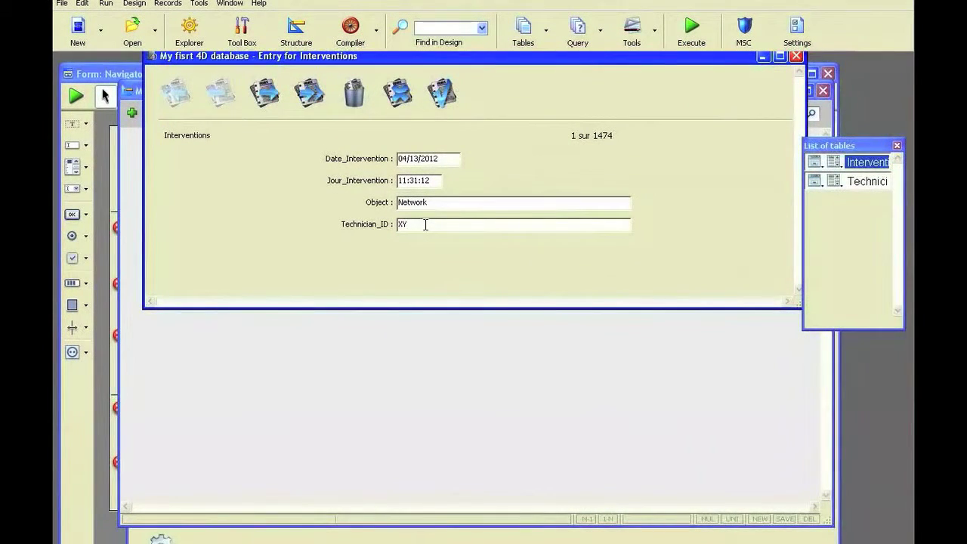
{"action": "key", "text": "Tab"}
{"action": "left_click", "coordinate": [557, 317]}
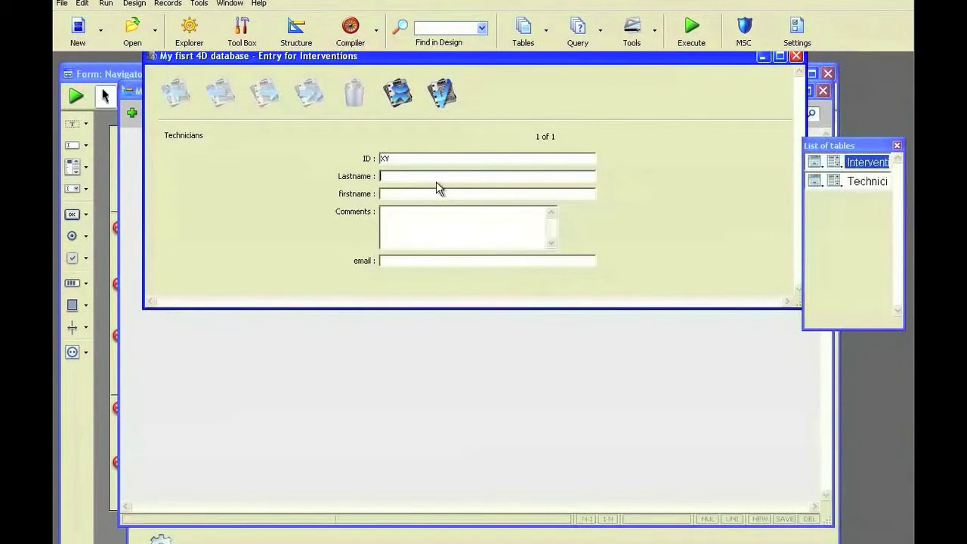
{"action": "type", "text": "Last"}
{"action": "key", "text": "Tab"}
{"action": "type", "text": "First"}
{"action": "left_click", "coordinate": [445, 95]}
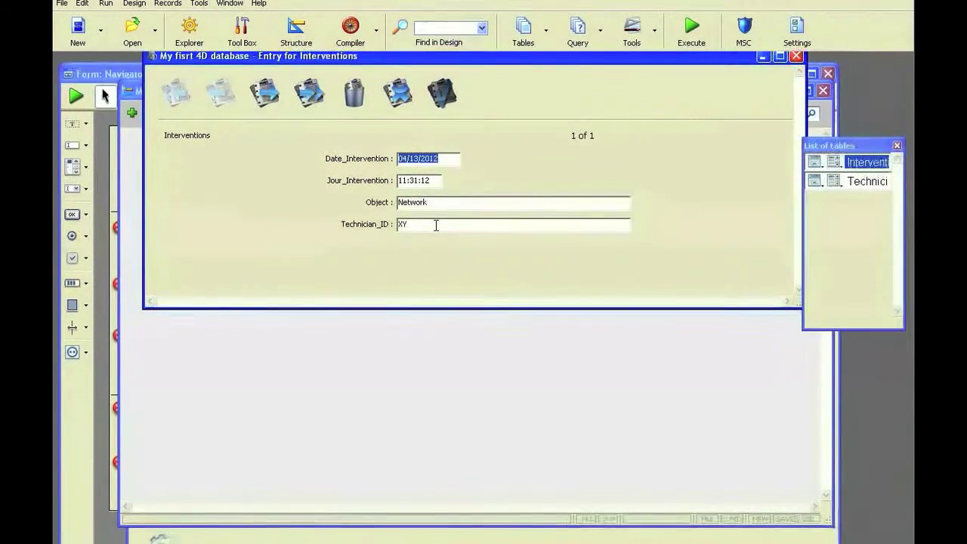
Look up the intervention's Technician_ID with the wildcard m@ and accept MU01 from the matching technicians.
{"action": "left_click", "coordinate": [423, 224]}
{"action": "left_click_drag", "start_coordinate": [423, 224], "coordinate": [401, 226]}
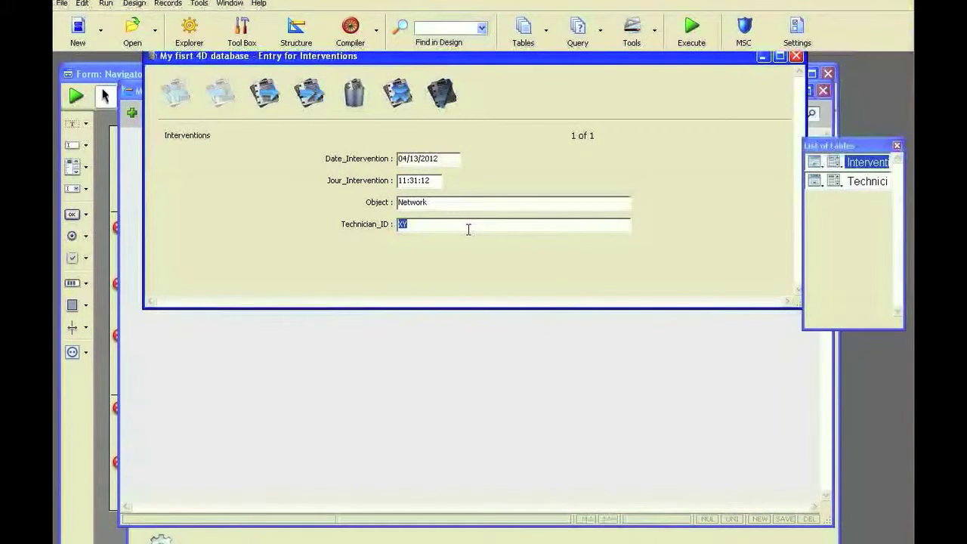
{"action": "type", "text": "m@"}
{"action": "key", "text": "Tab"}
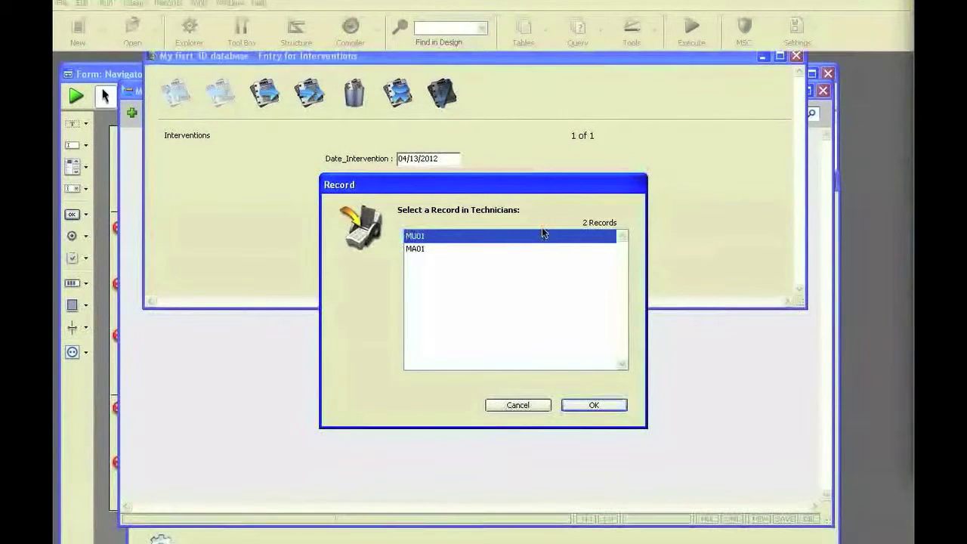
{"action": "left_click", "coordinate": [588, 406]}
Look up all technicians for the Technician_ID with the wildcard @ and choose XY.
{"action": "left_click_drag", "start_coordinate": [423, 224], "coordinate": [393, 227]}
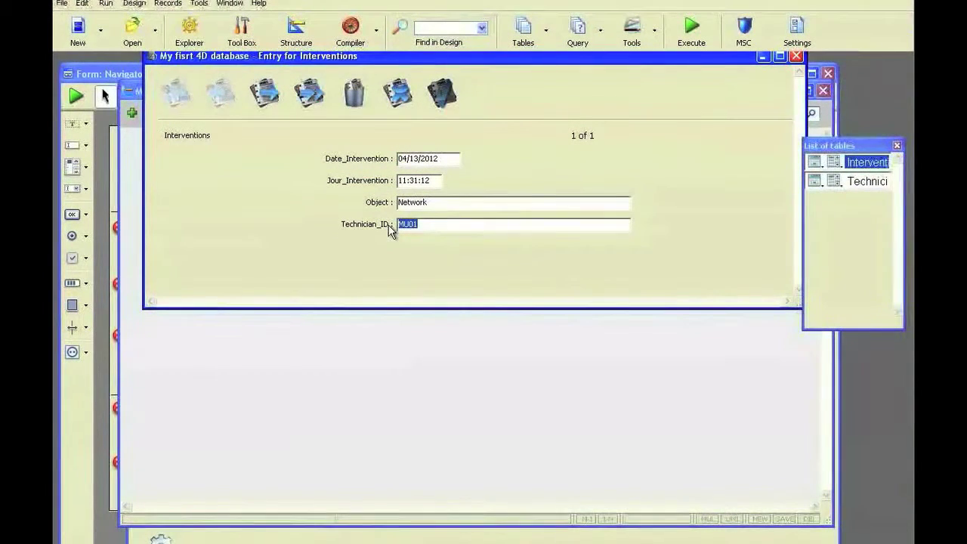
{"action": "type", "text": "@"}
{"action": "key", "text": "Tab"}
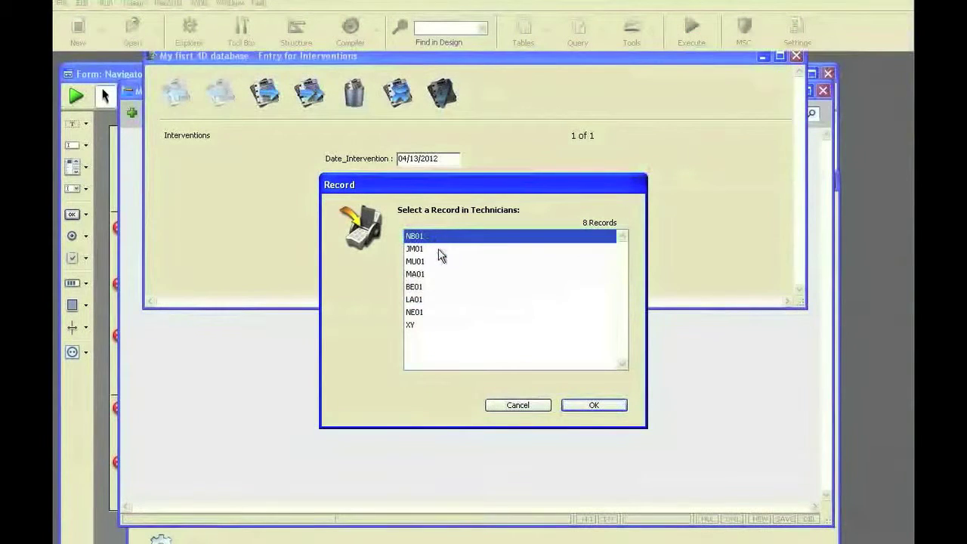
{"action": "left_click", "coordinate": [412, 324]}
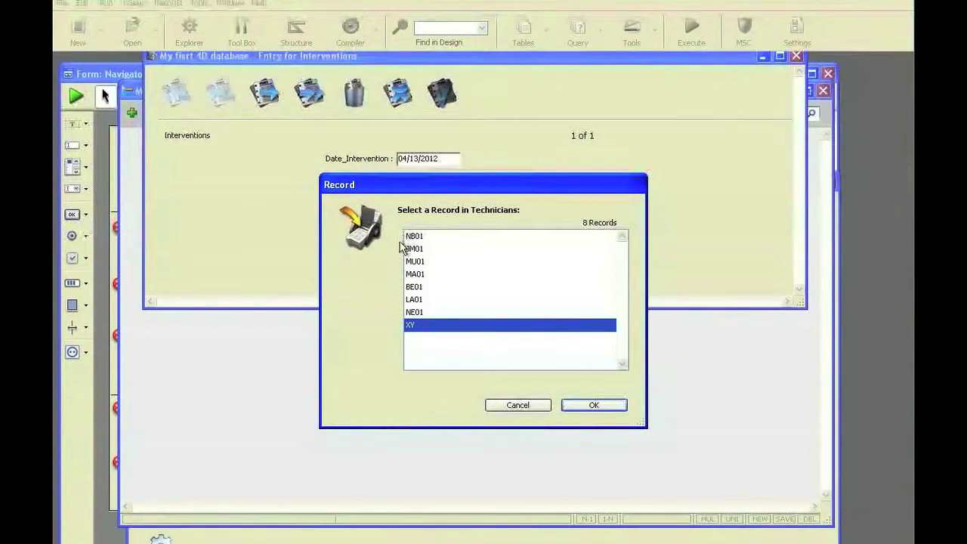
{"action": "left_click", "coordinate": [592, 403]}
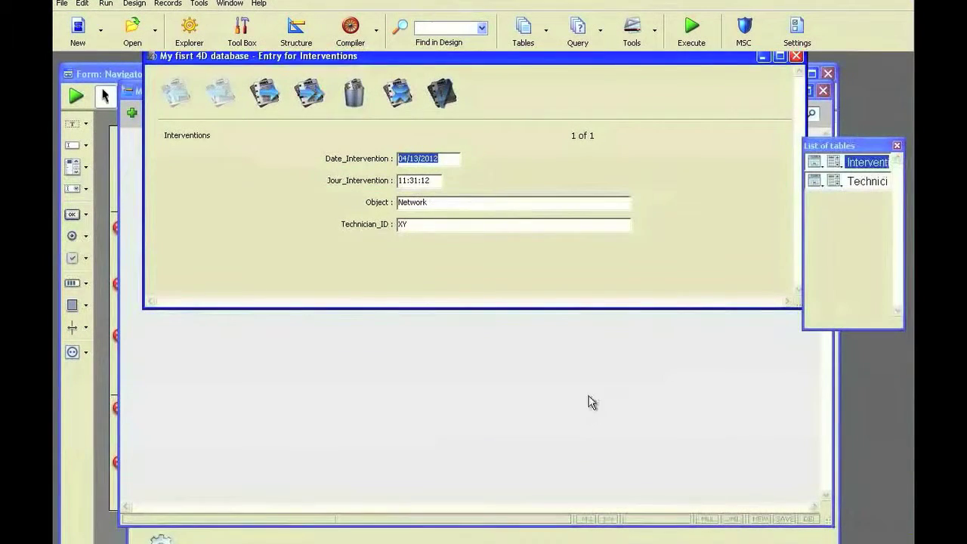
Enable Auto Wildcard support with Lastname as the wildcard choice on the Interventions-to-Technicians relation, and return to the intervention record.
{"action": "left_click", "coordinate": [292, 32]}
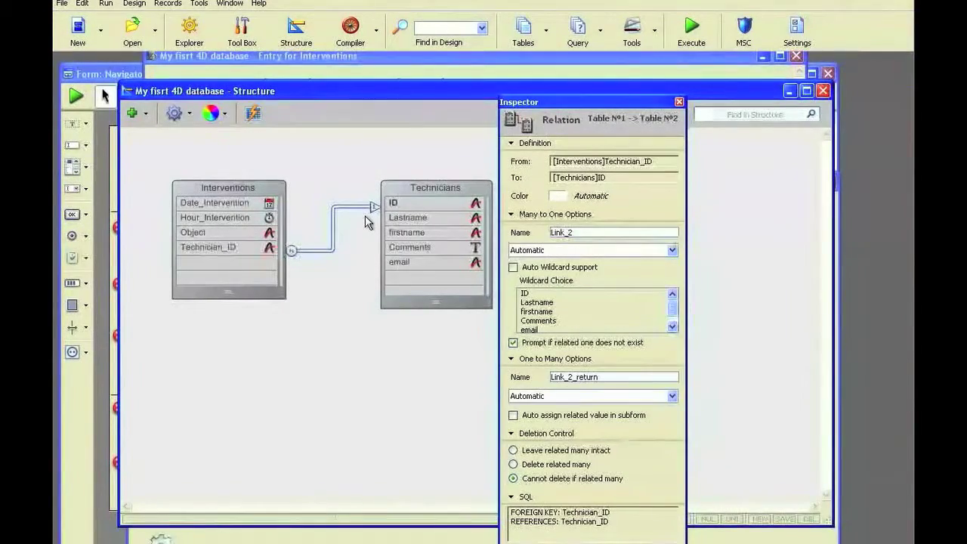
{"action": "left_click", "coordinate": [536, 303]}
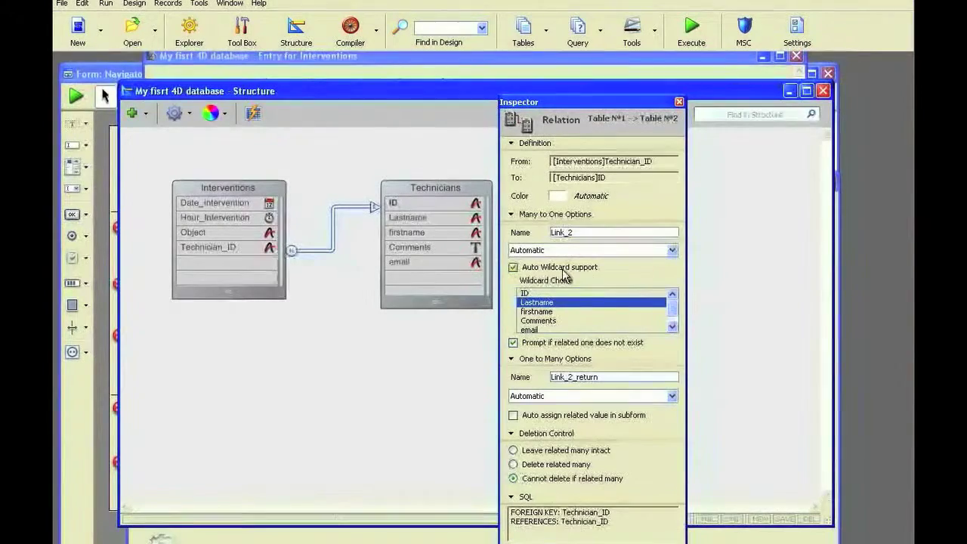
{"action": "left_click", "coordinate": [360, 57]}
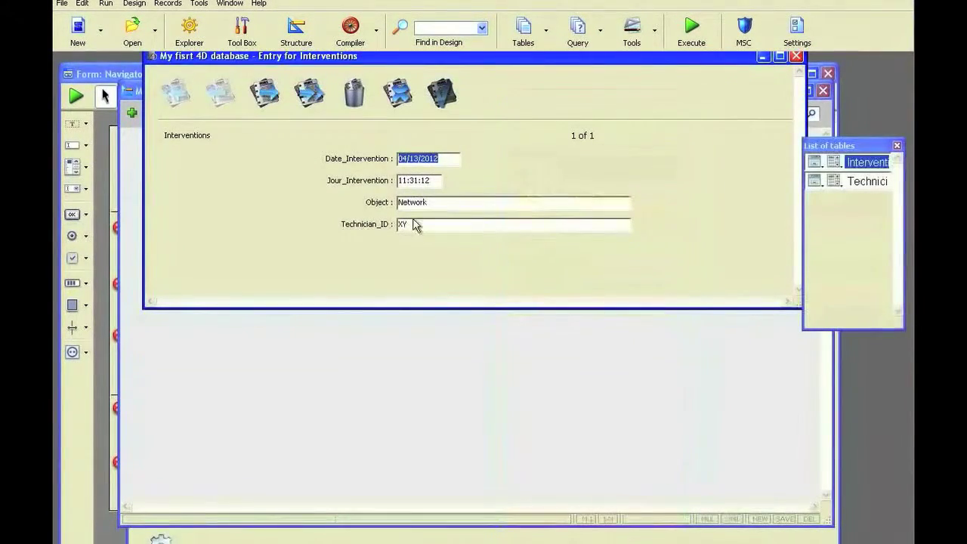
Use the wildcard @ in Technician_ID to assign technician MA01 to the intervention, and save the record.
{"action": "left_click", "coordinate": [421, 224]}
{"action": "key", "text": "BackSpace"}
{"action": "key", "text": "BackSpace"}
{"action": "type", "text": "@"}
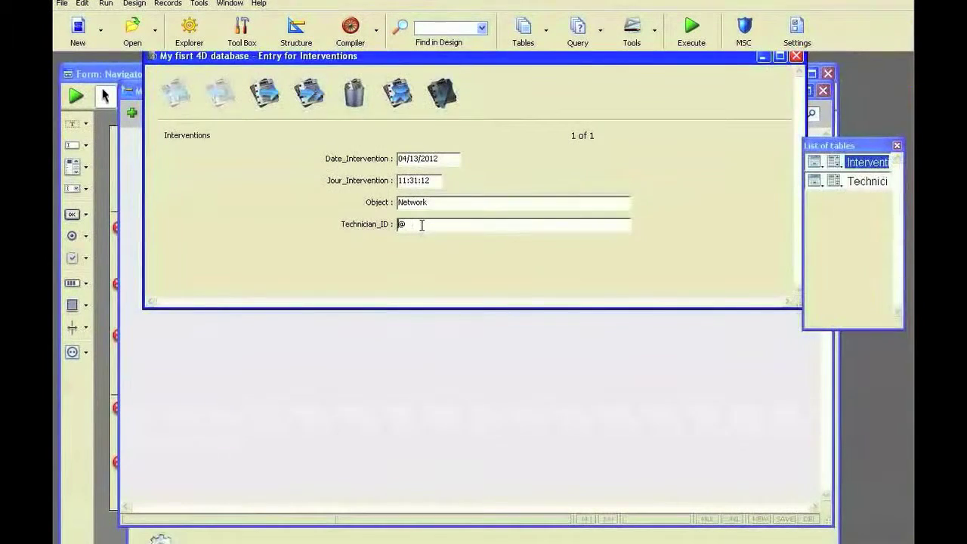
{"action": "key", "text": "Tab"}
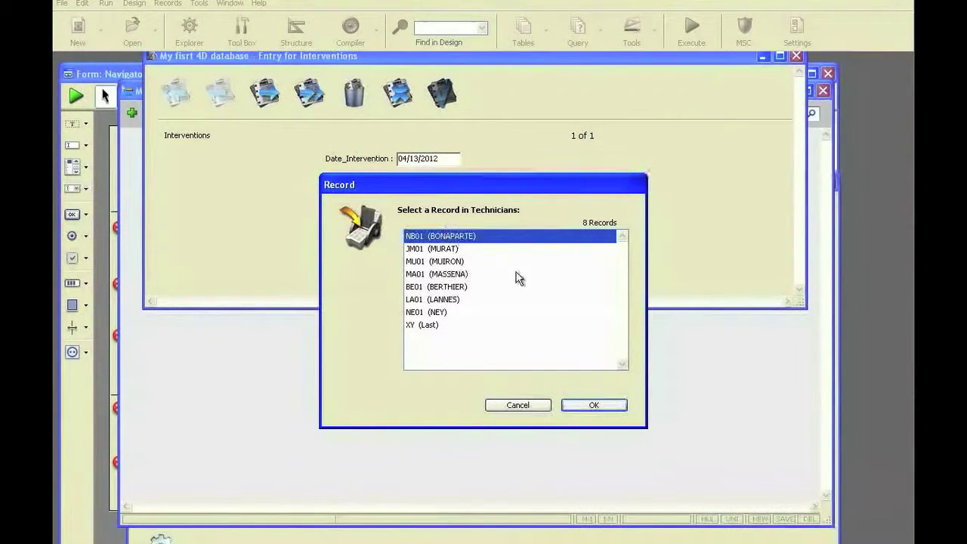
{"action": "left_click", "coordinate": [450, 274]}
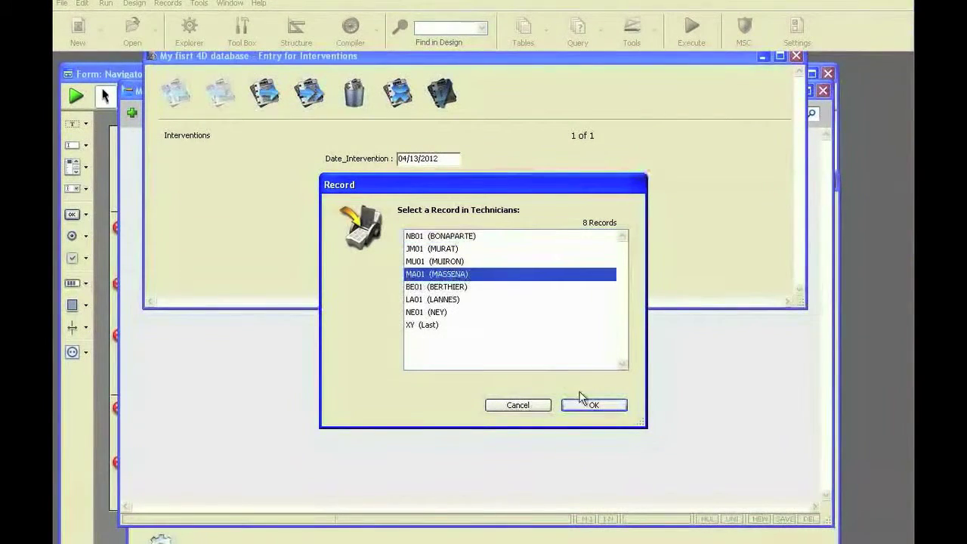
{"action": "left_click", "coordinate": [593, 406]}
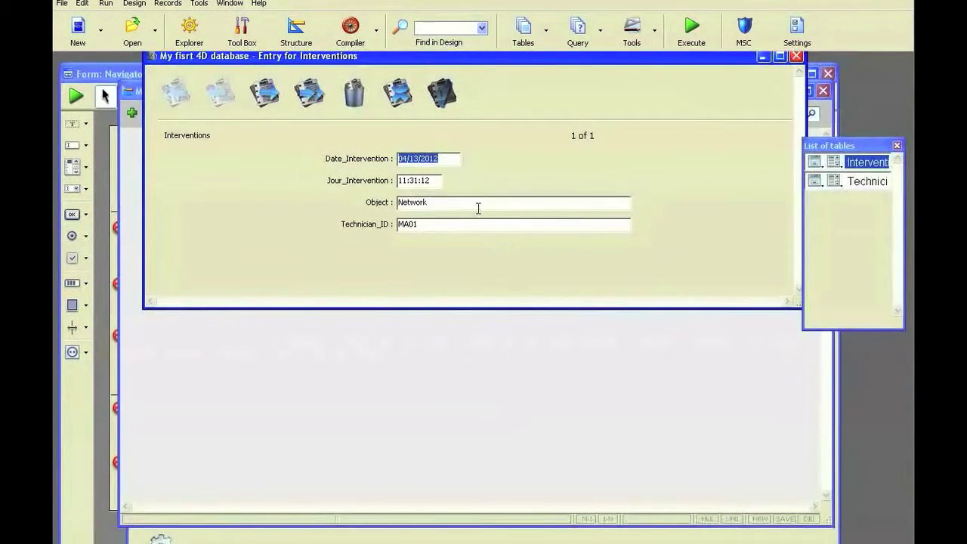
{"action": "left_click", "coordinate": [445, 96]}
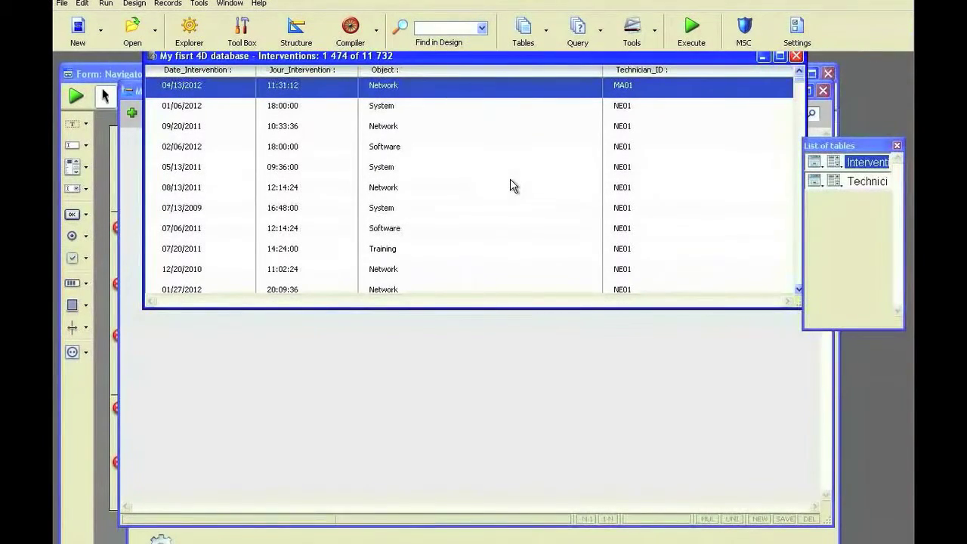
Select "Cannot delete if related many" as the deletion control of the relation between Interventions and Technicians.
{"action": "left_click", "coordinate": [296, 32]}
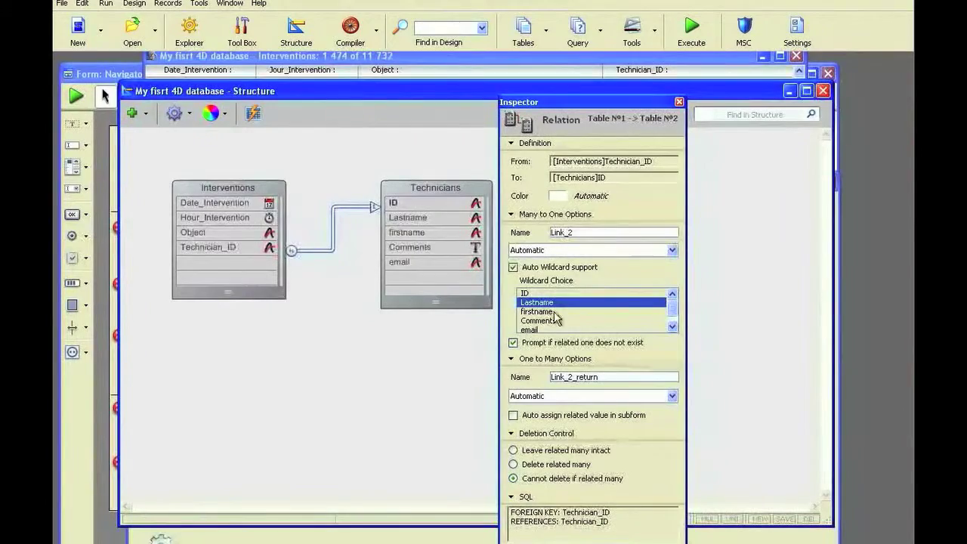
{"action": "left_click", "coordinate": [544, 478]}
{"action": "key", "text": "Tab"}
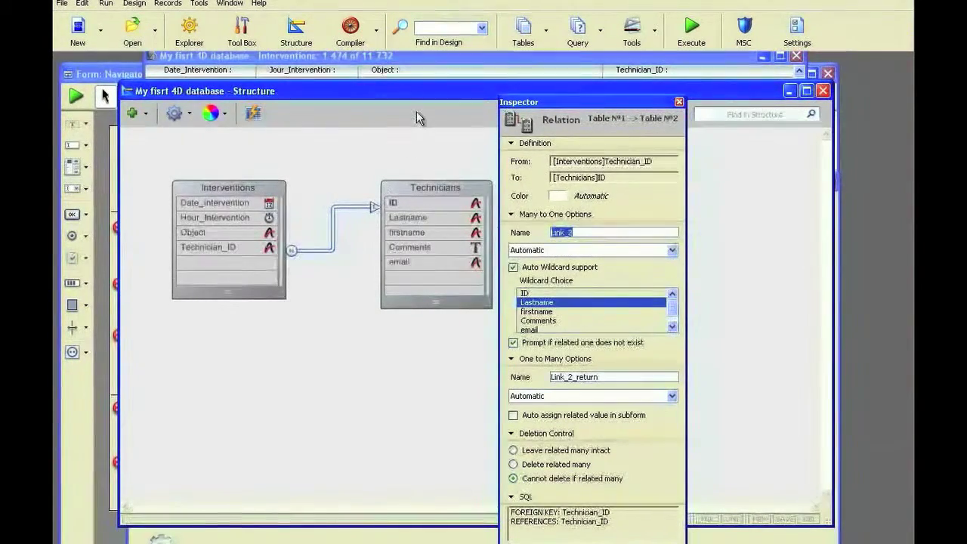
Show the Technicians table's records and try to delete technician NE01.
{"action": "left_click", "coordinate": [409, 69]}
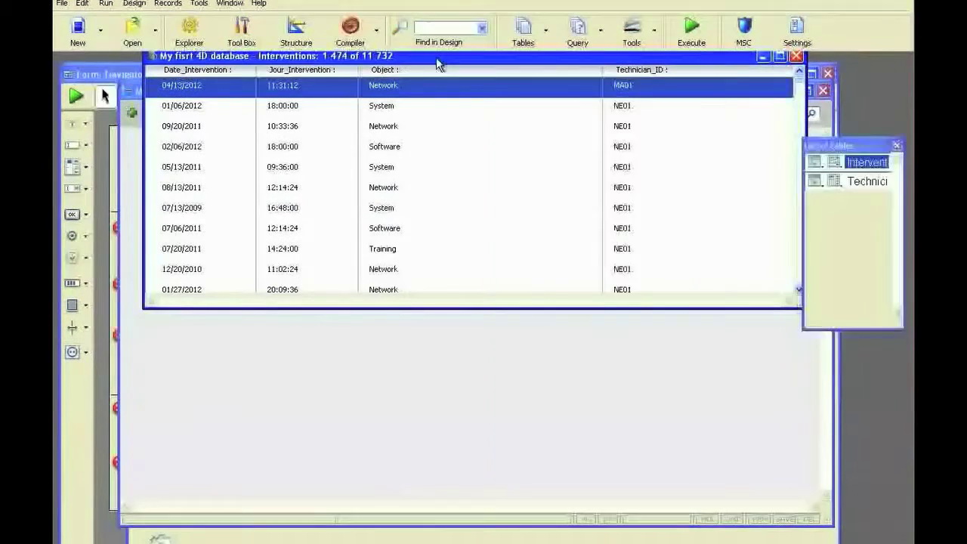
{"action": "left_click", "coordinate": [858, 183]}
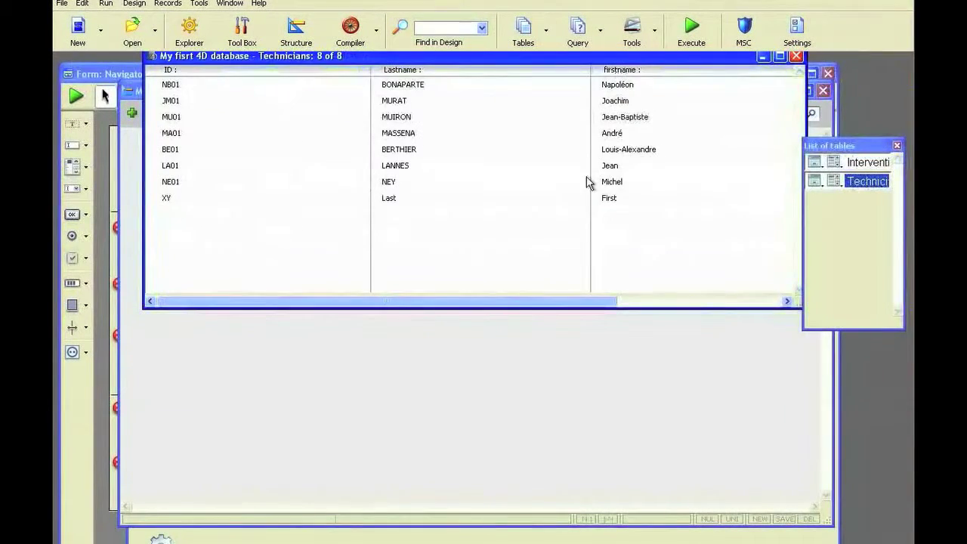
{"action": "left_click", "coordinate": [410, 185]}
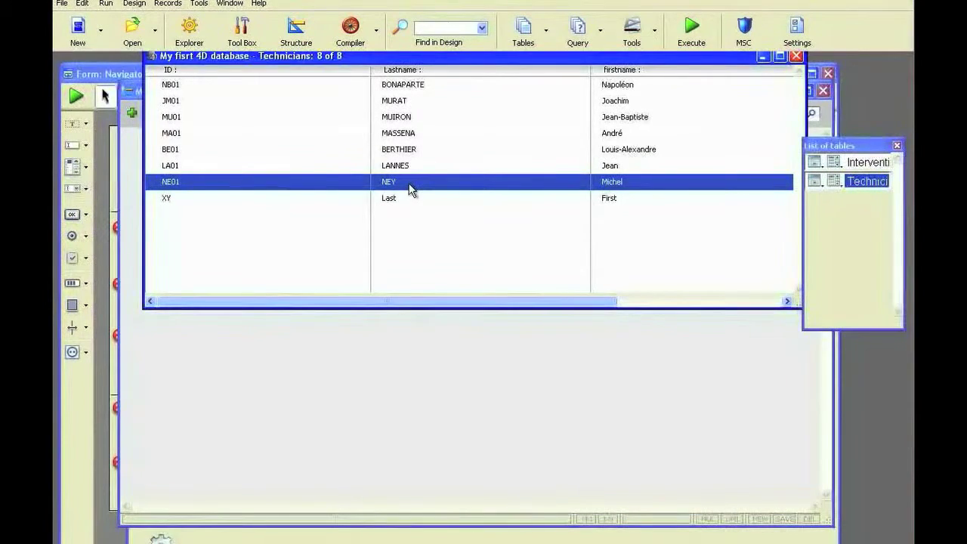
{"action": "key", "text": "Delete"}
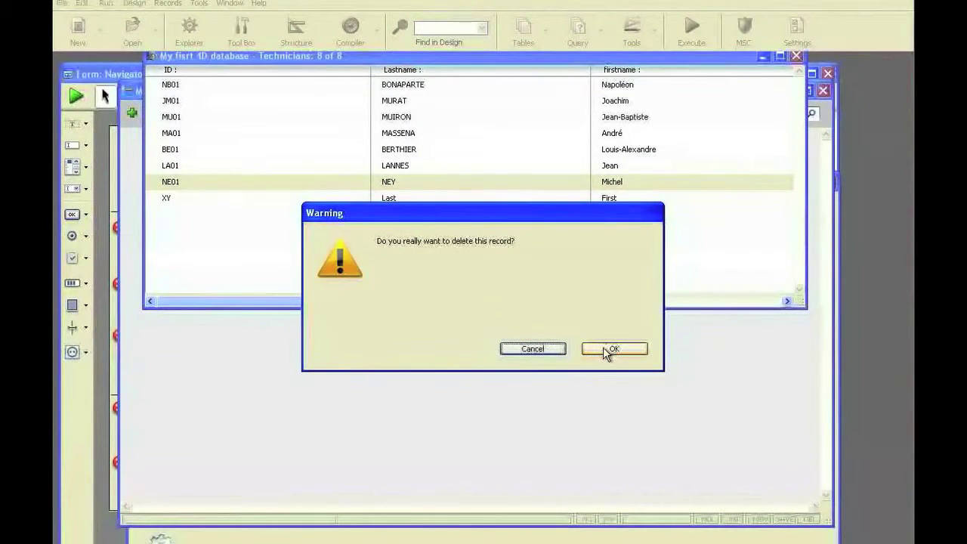
{"action": "left_click", "coordinate": [608, 350]}
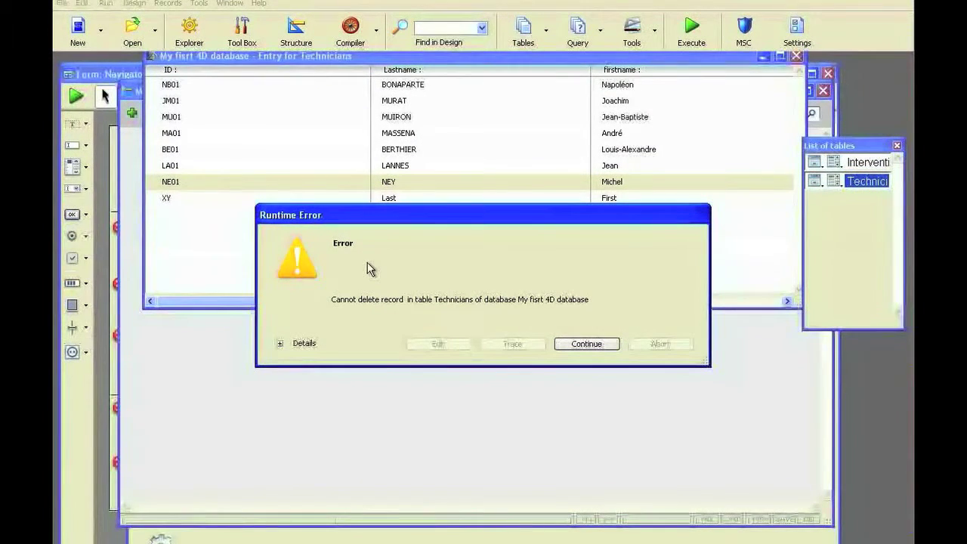
Examine the detailed descriptions of the runtime error about the technician deletion, and dismiss the error.
{"action": "left_click", "coordinate": [281, 344]}
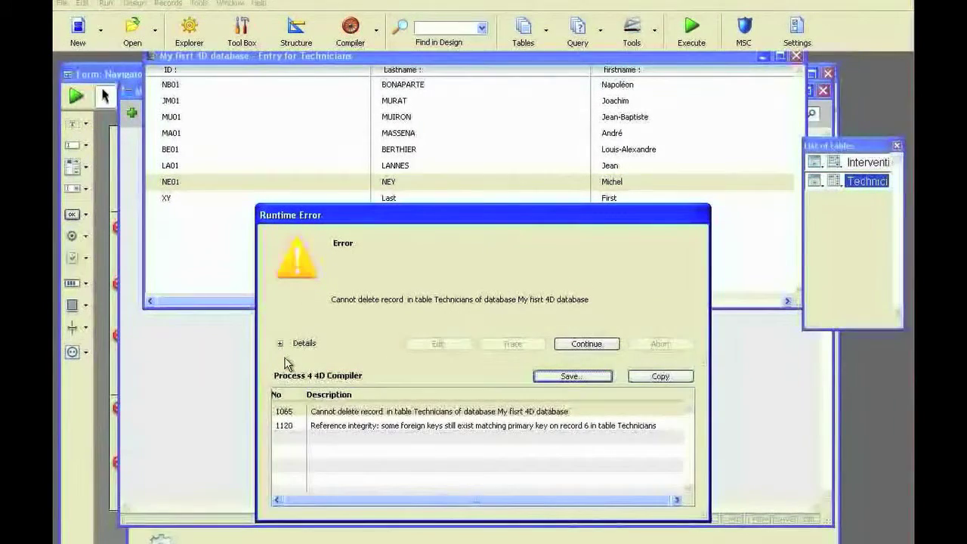
{"action": "left_click", "coordinate": [292, 414]}
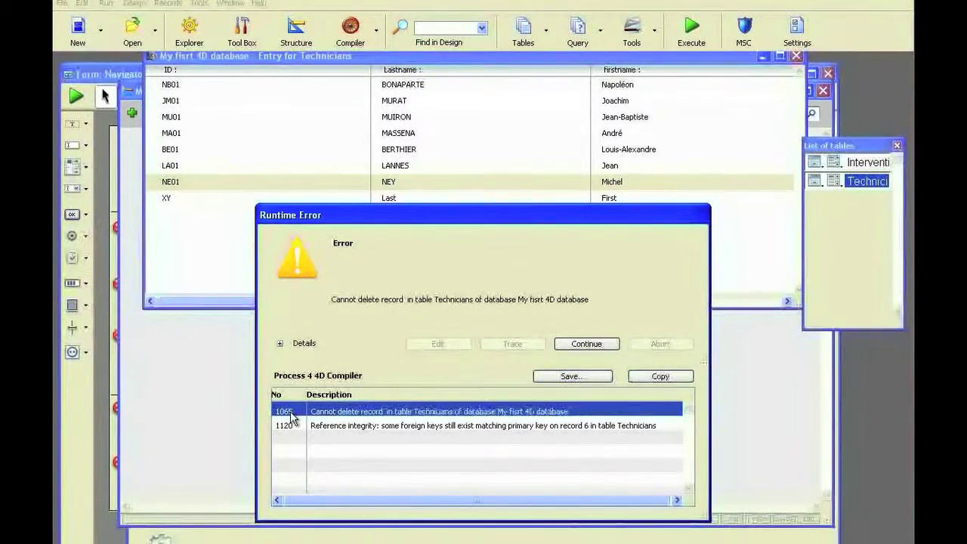
{"action": "left_click", "coordinate": [357, 428]}
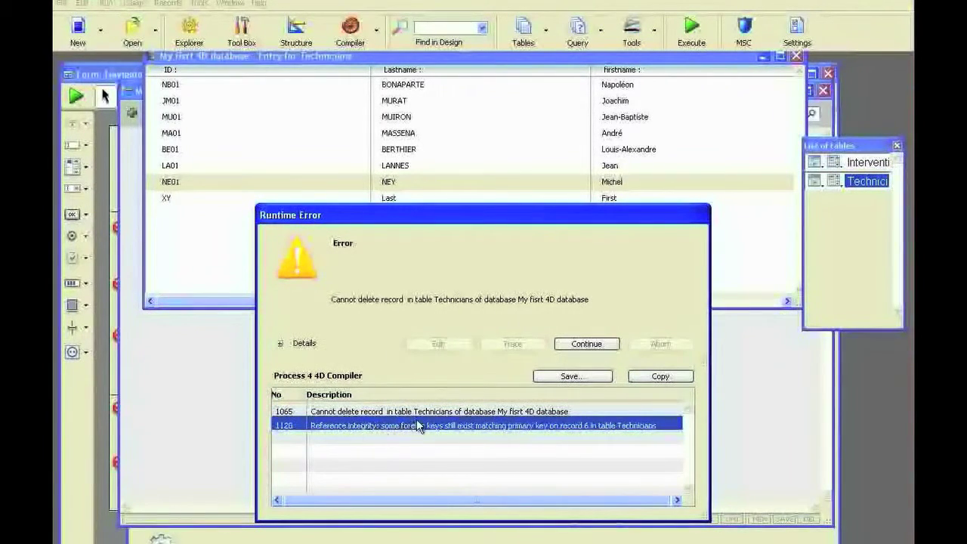
{"action": "left_click", "coordinate": [583, 343]}
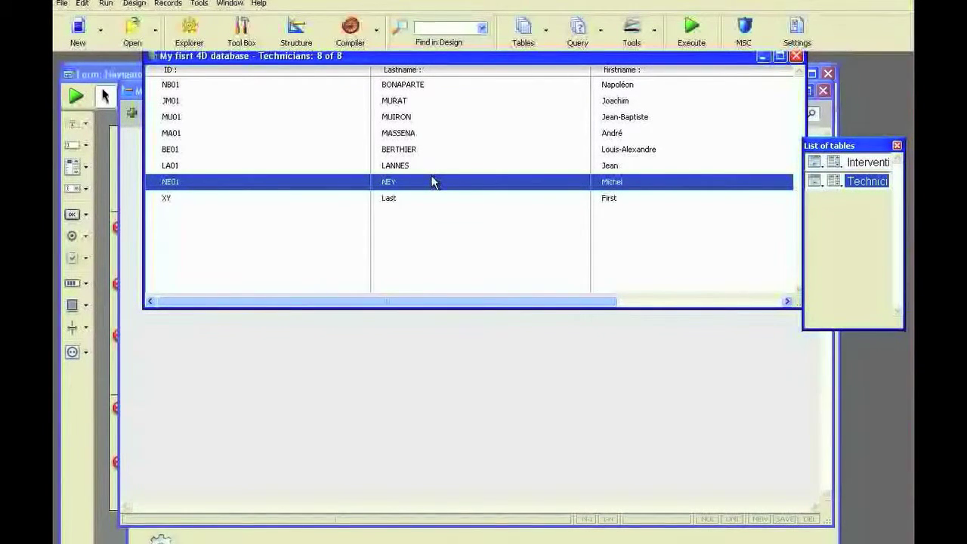
Delete technician XY from the Technicians table and confirm the deletion.
{"action": "left_click", "coordinate": [414, 200]}
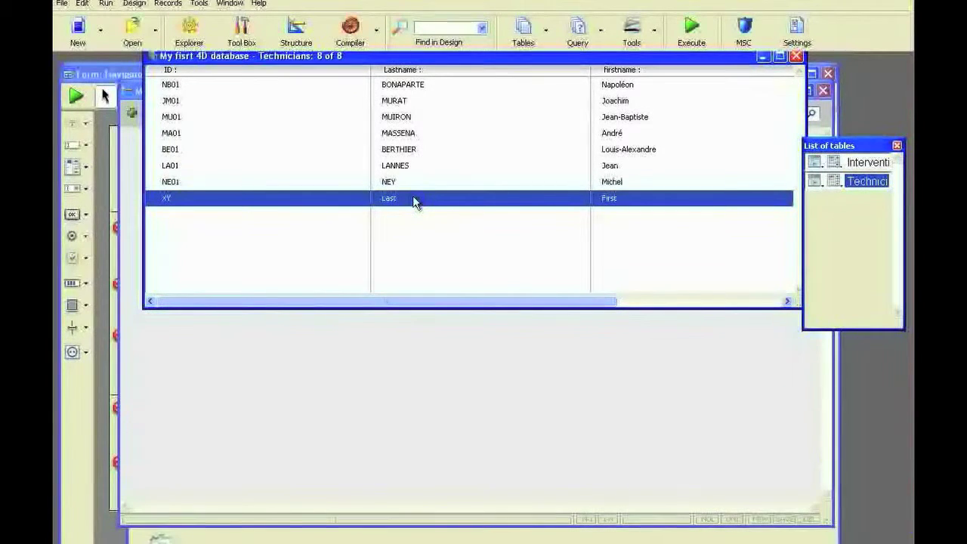
{"action": "key", "text": "Delete"}
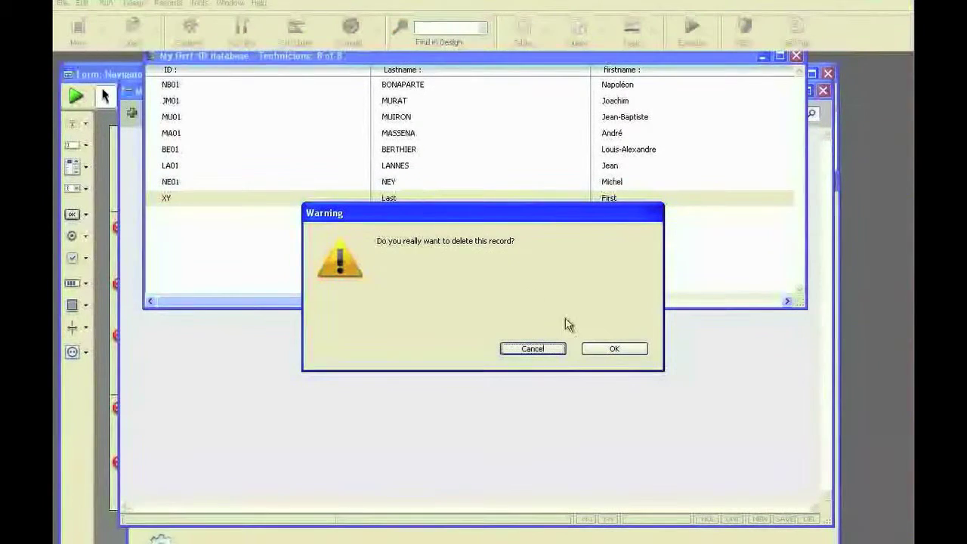
{"action": "left_click", "coordinate": [596, 348]}
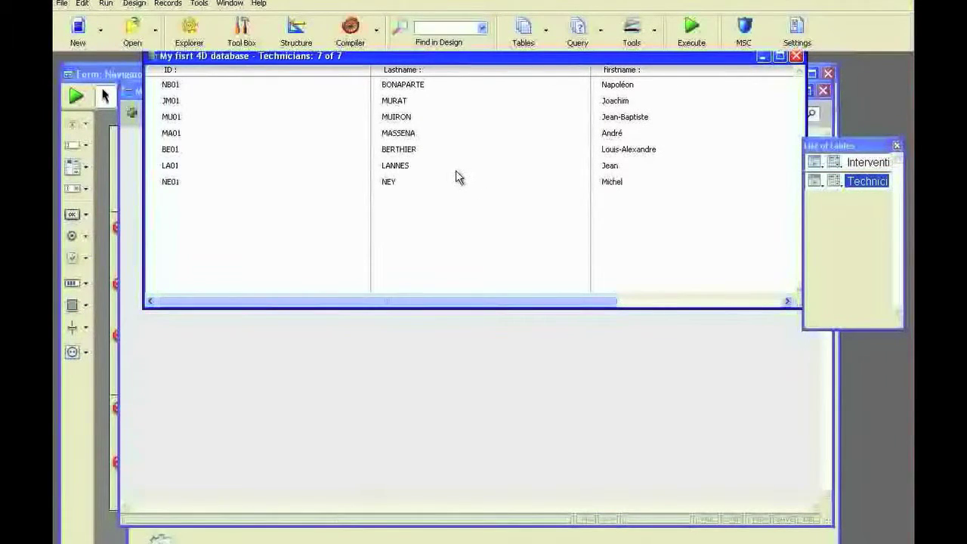
Enlarge the records window and view the details of the Interventions record dated 09/20/2011 before returning to the list.
{"action": "left_click", "coordinate": [430, 136]}
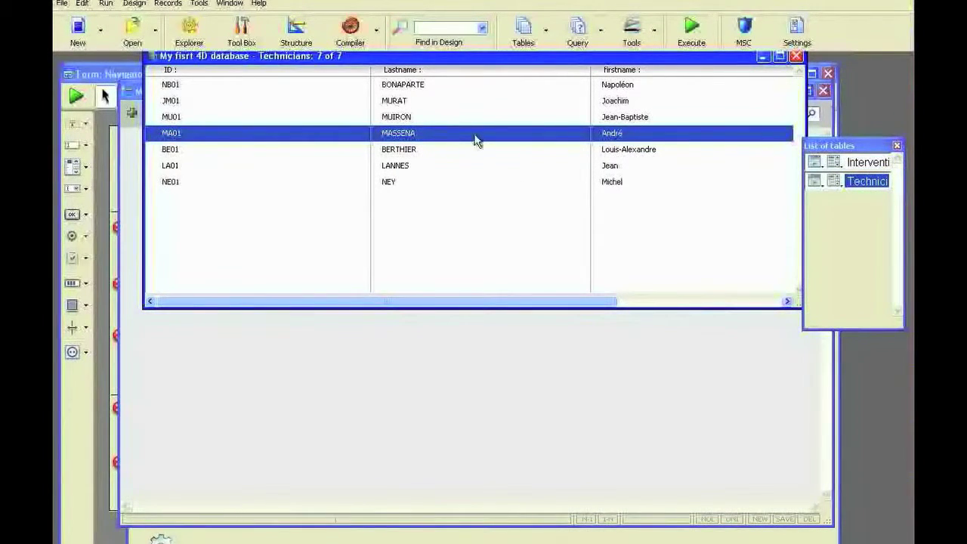
{"action": "left_click_drag", "start_coordinate": [434, 60], "coordinate": [471, 74]}
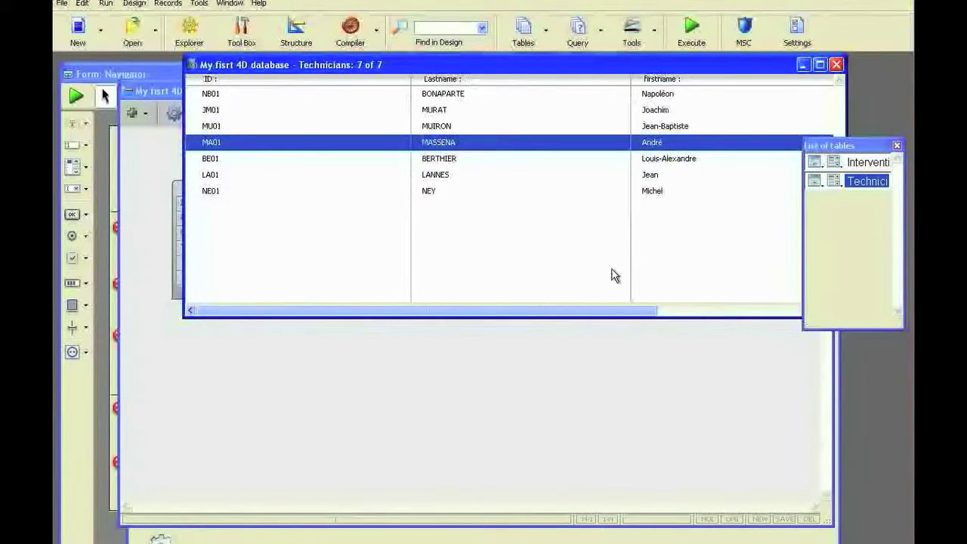
{"action": "left_click_drag", "start_coordinate": [619, 317], "coordinate": [622, 420]}
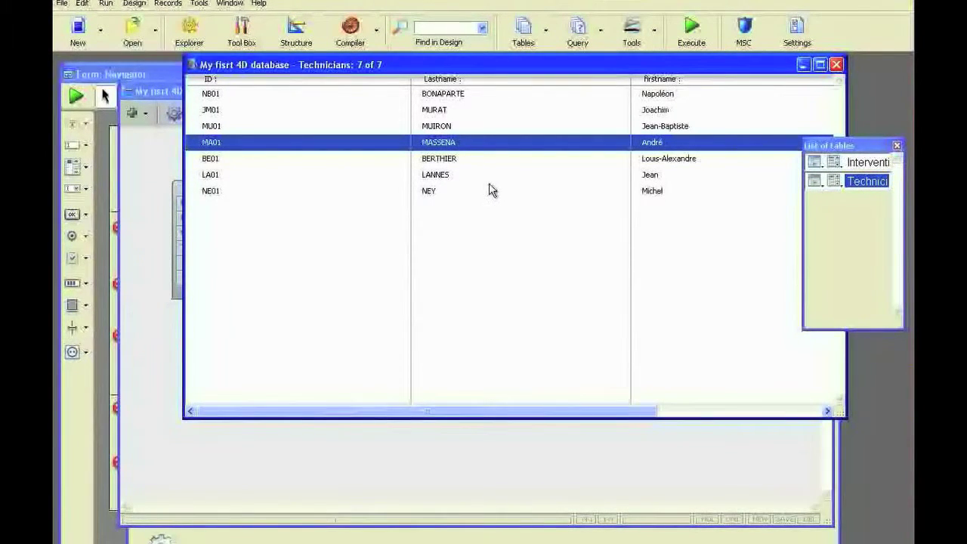
{"action": "left_click", "coordinate": [867, 162]}
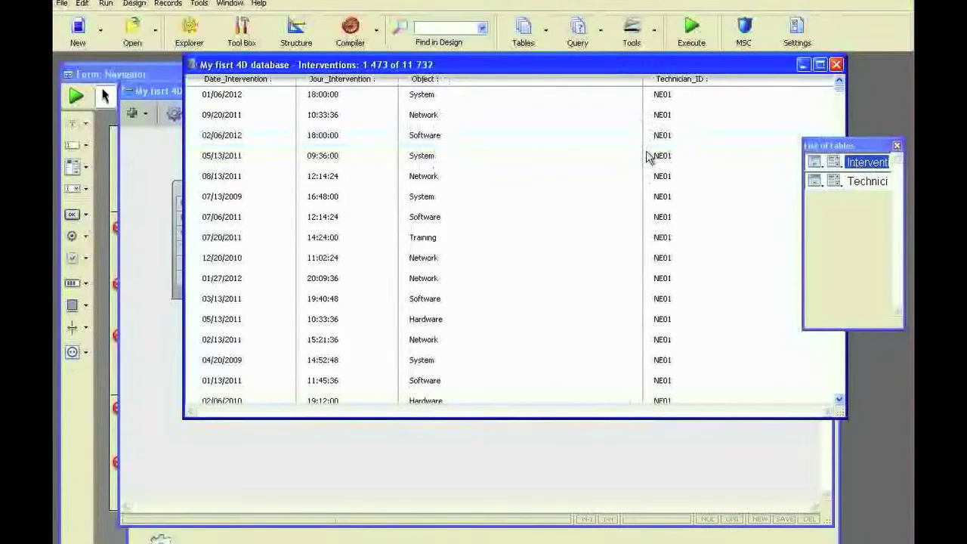
{"action": "double_click", "coordinate": [424, 115]}
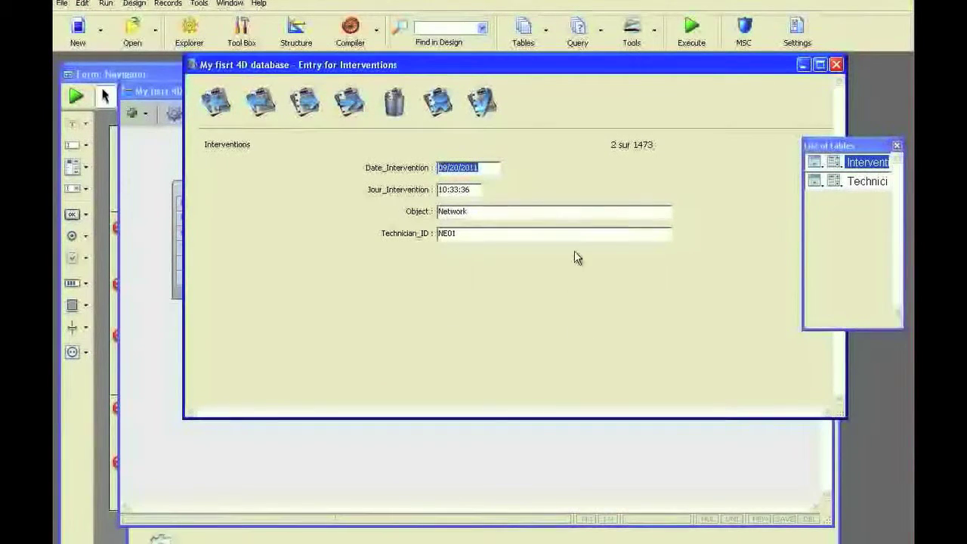
{"action": "left_click", "coordinate": [487, 111]}
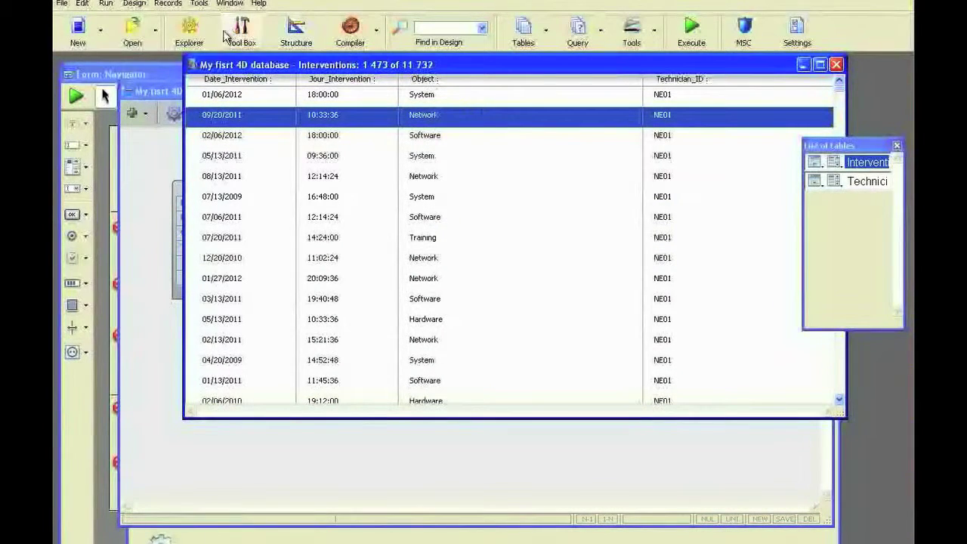
Open the Interventions table's Entrée form for editing and enlarge its editor window.
{"action": "left_click", "coordinate": [189, 30]}
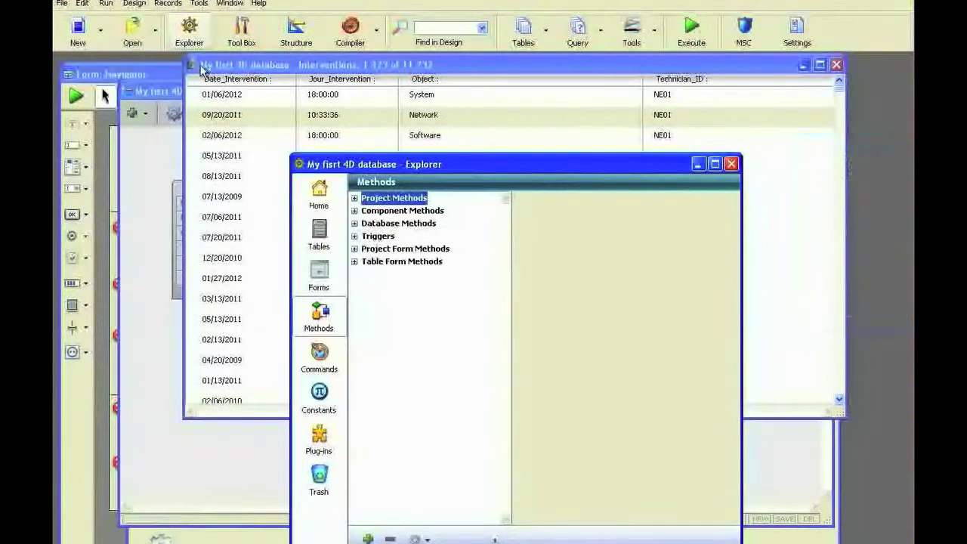
{"action": "left_click", "coordinate": [318, 274]}
{"action": "left_click", "coordinate": [355, 210]}
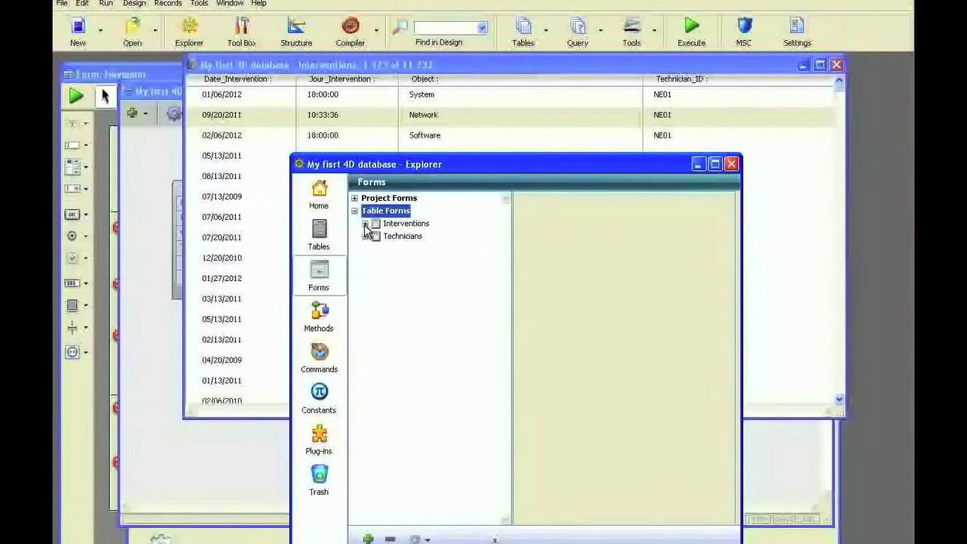
{"action": "left_click", "coordinate": [365, 223]}
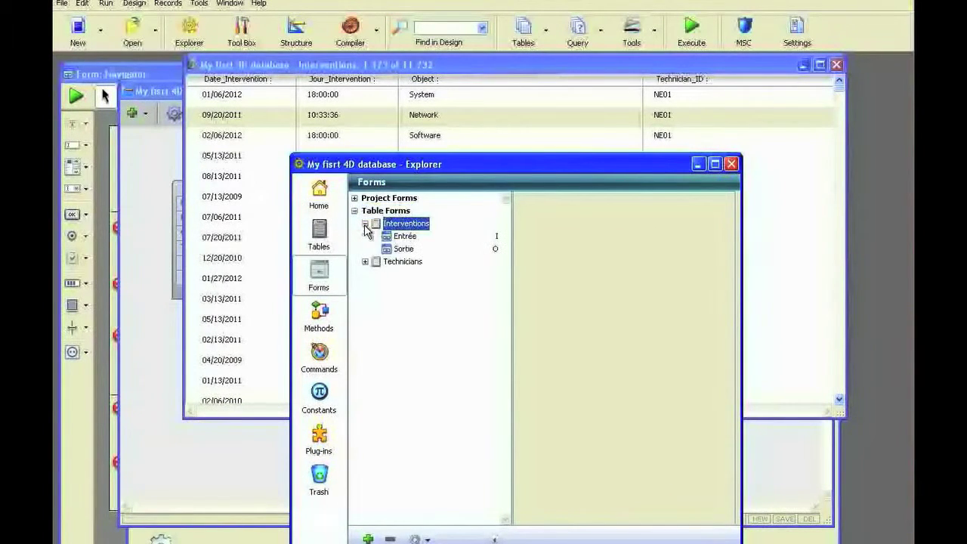
{"action": "left_click", "coordinate": [404, 237]}
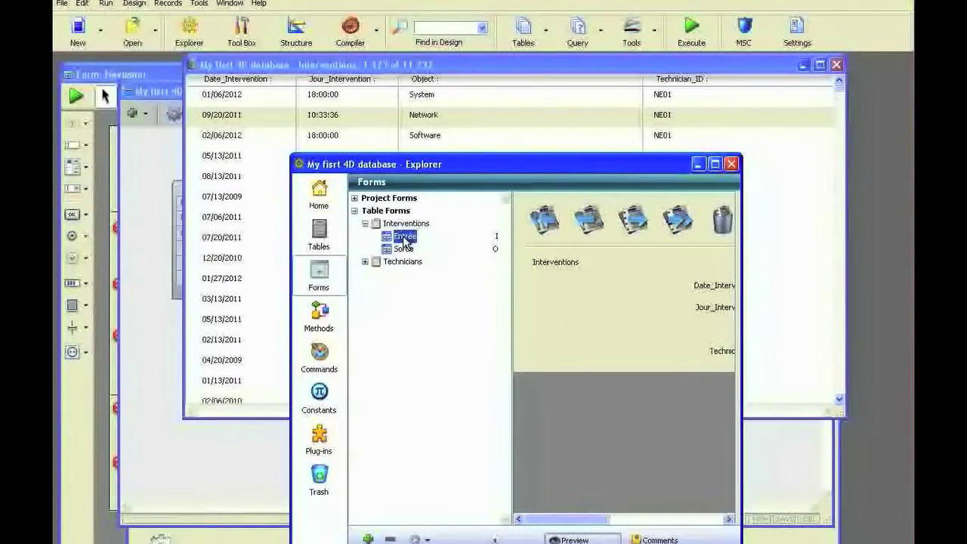
{"action": "double_click", "coordinate": [404, 237]}
{"action": "left_click_drag", "start_coordinate": [543, 372], "coordinate": [731, 471]}
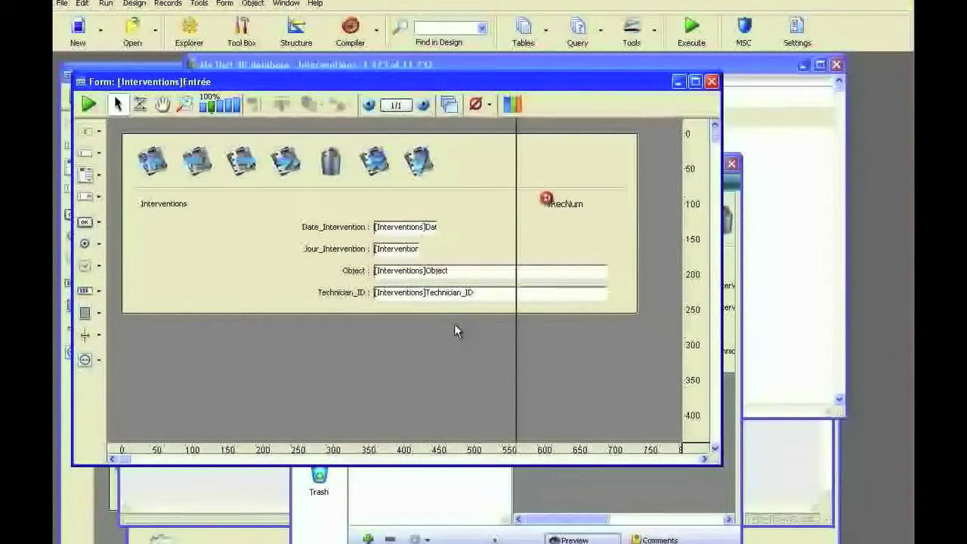
Duplicate the Technician_ID field and place the copy directly beneath the original, aligned with it.
{"action": "left_click", "coordinate": [408, 292]}
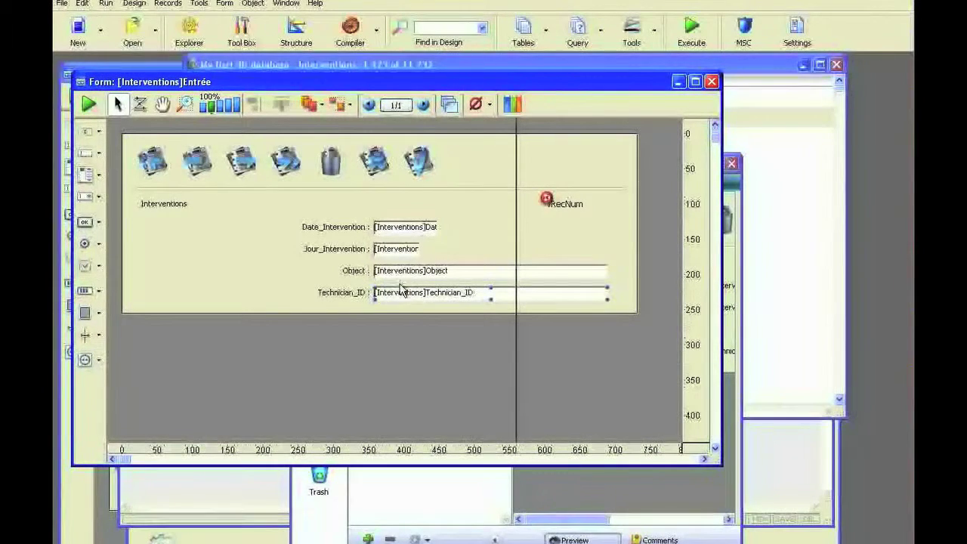
{"action": "left_click", "coordinate": [81, 4]}
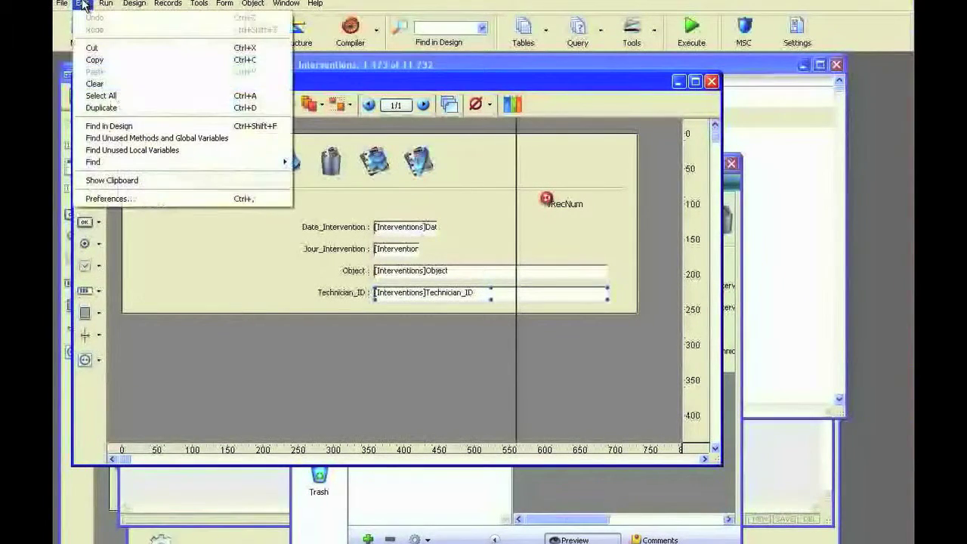
{"action": "left_click", "coordinate": [105, 110]}
{"action": "left_click_drag", "start_coordinate": [407, 317], "coordinate": [393, 314]}
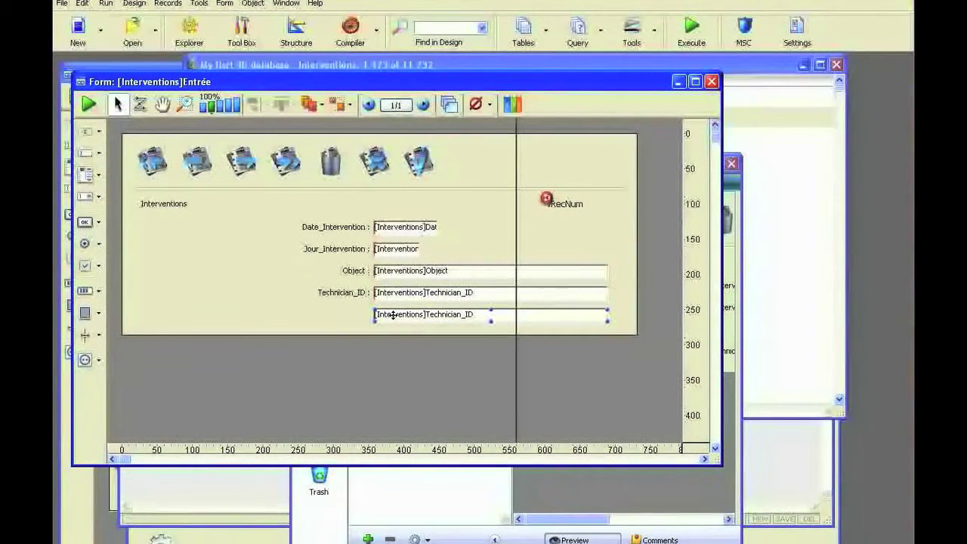
Set the duplicated field's data source to the Technicians table and its source field to Lastname.
{"action": "double_click", "coordinate": [522, 313]}
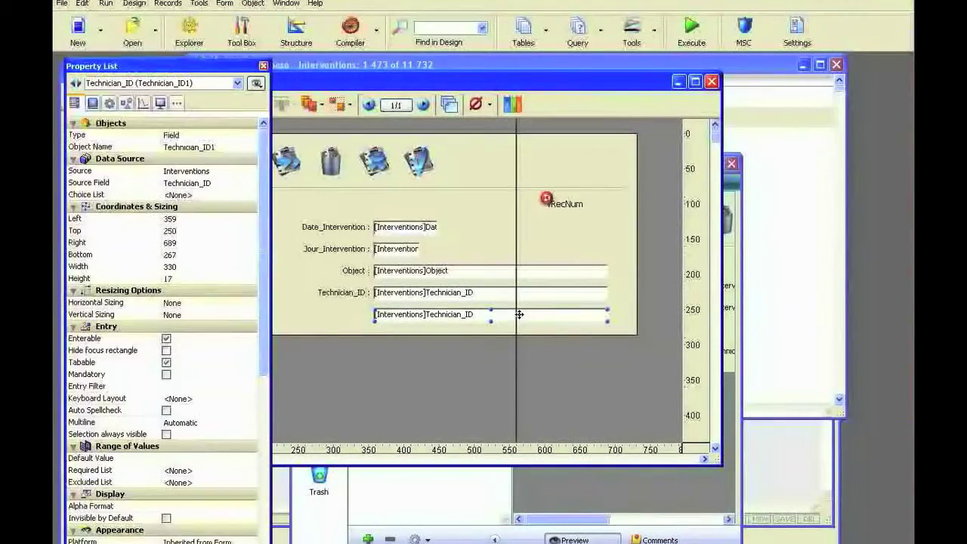
{"action": "left_click_drag", "start_coordinate": [213, 70], "coordinate": [763, 77]}
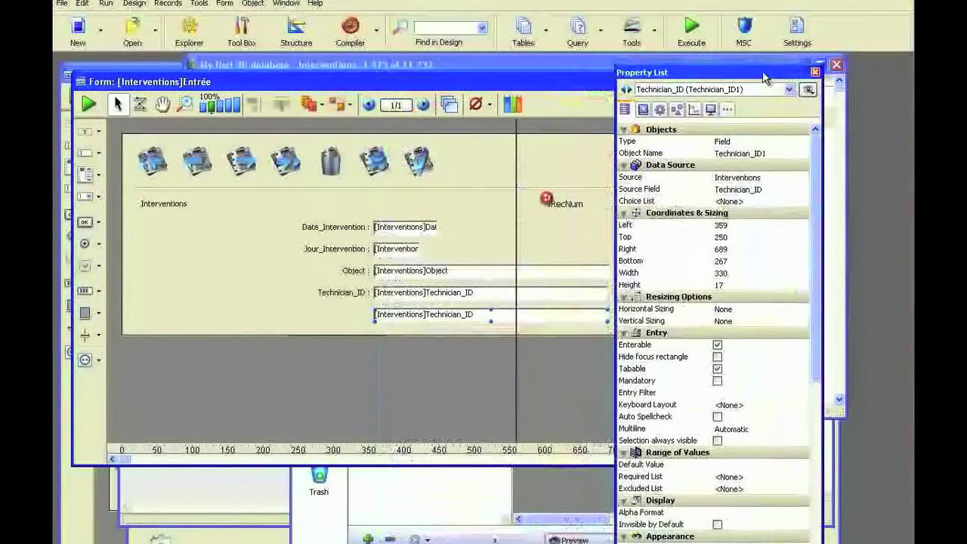
{"action": "left_click", "coordinate": [752, 178]}
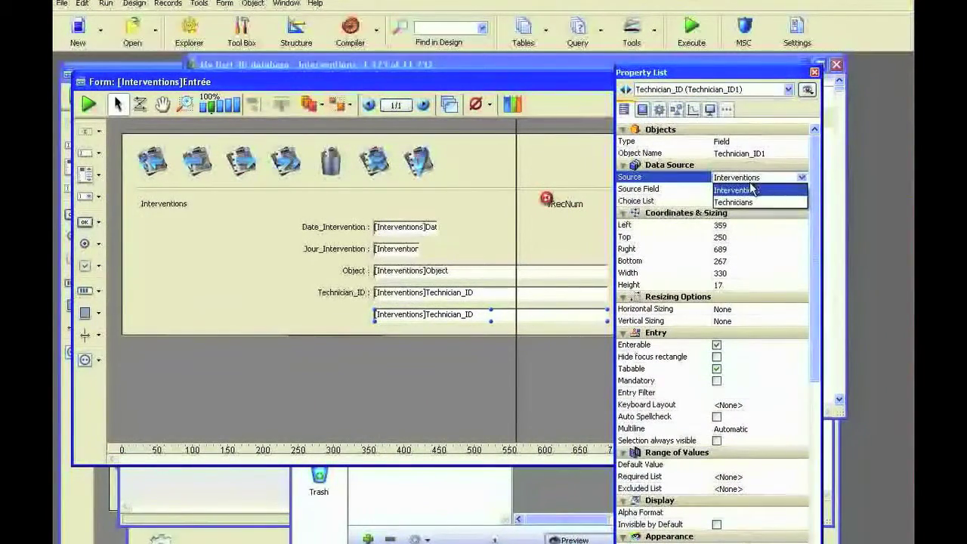
{"action": "left_click", "coordinate": [752, 200]}
{"action": "left_click", "coordinate": [751, 189]}
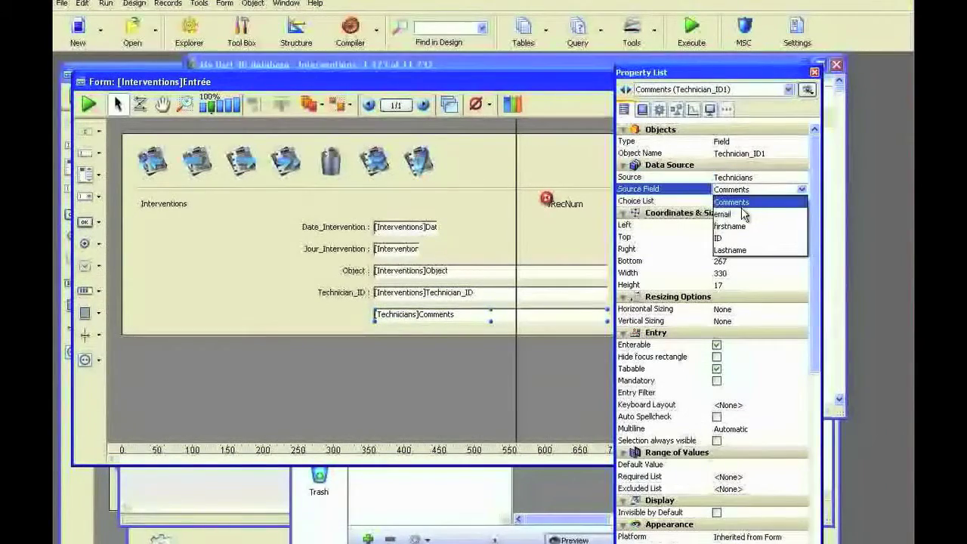
{"action": "left_click", "coordinate": [742, 250]}
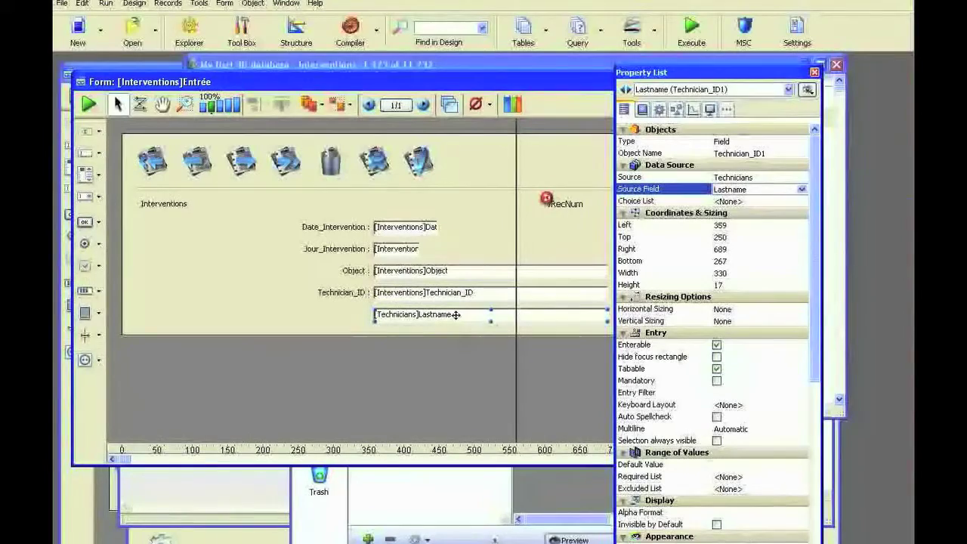
Add a copy of the Lastname field directly beneath it and set its source field to firstname.
{"action": "left_click", "coordinate": [461, 363]}
{"action": "left_click", "coordinate": [452, 313]}
{"action": "left_click_drag", "start_coordinate": [452, 314], "coordinate": [452, 335]}
{"action": "left_click", "coordinate": [751, 195]}
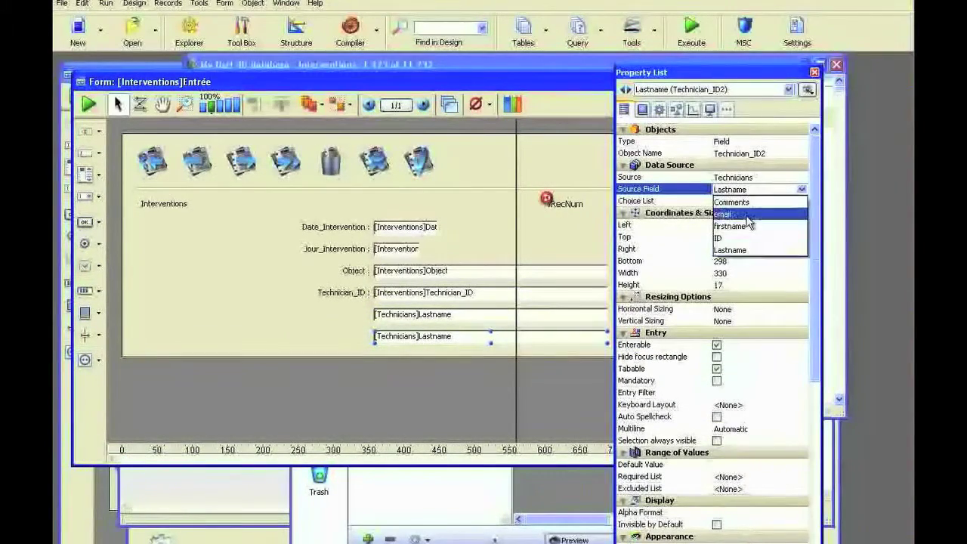
{"action": "left_click", "coordinate": [771, 224]}
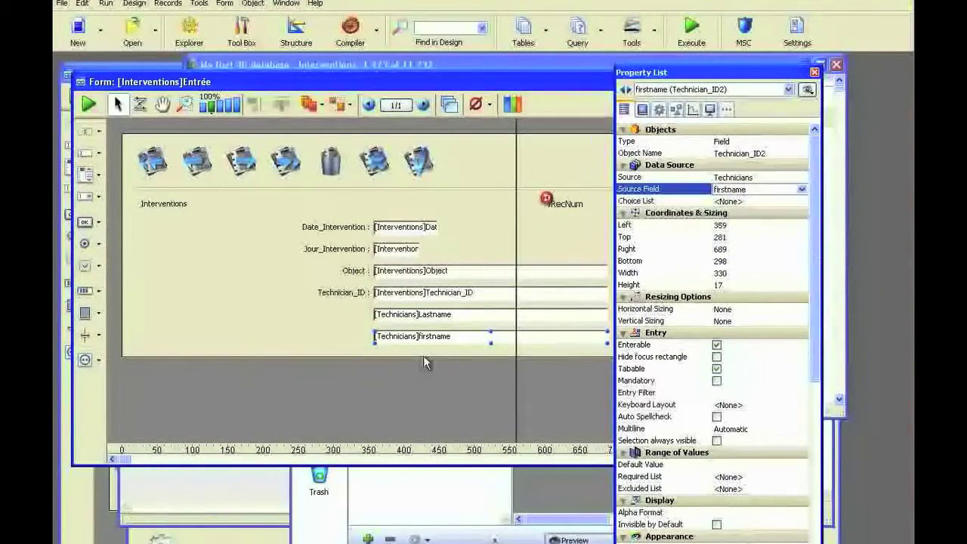
Duplicate the firstname field, set the copy's source field to email, and save the Entrée form.
{"action": "key", "text": "ctrl+d"}
{"action": "left_click", "coordinate": [722, 195]}
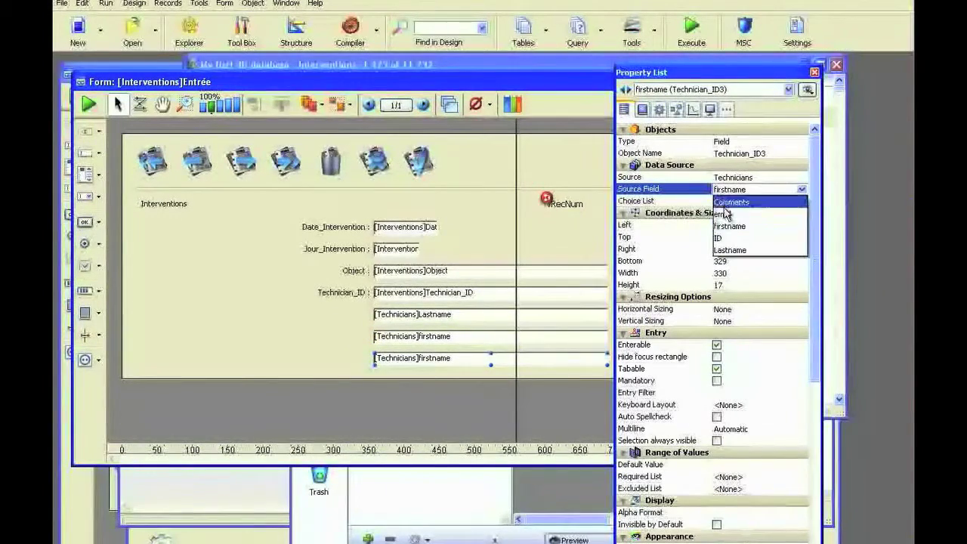
{"action": "left_click", "coordinate": [722, 213]}
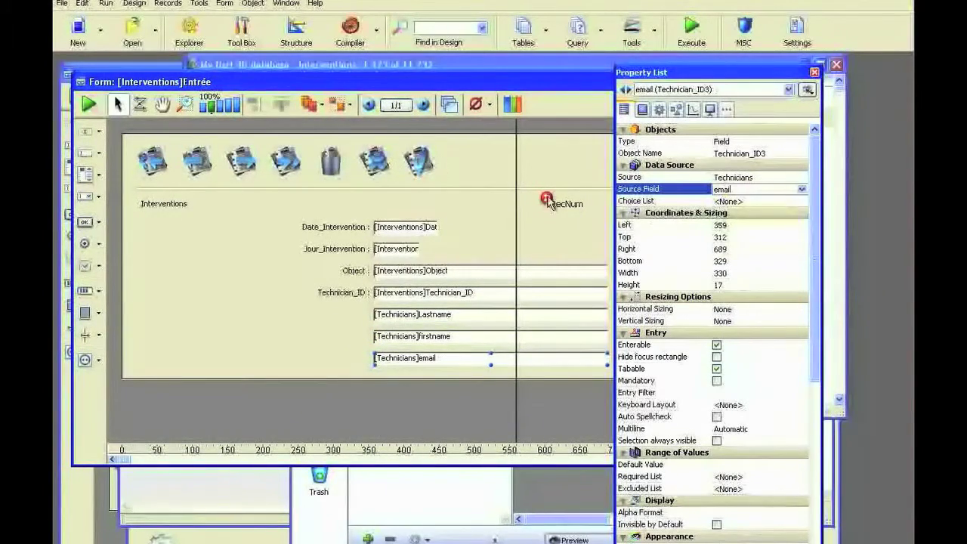
{"action": "left_click", "coordinate": [62, 3]}
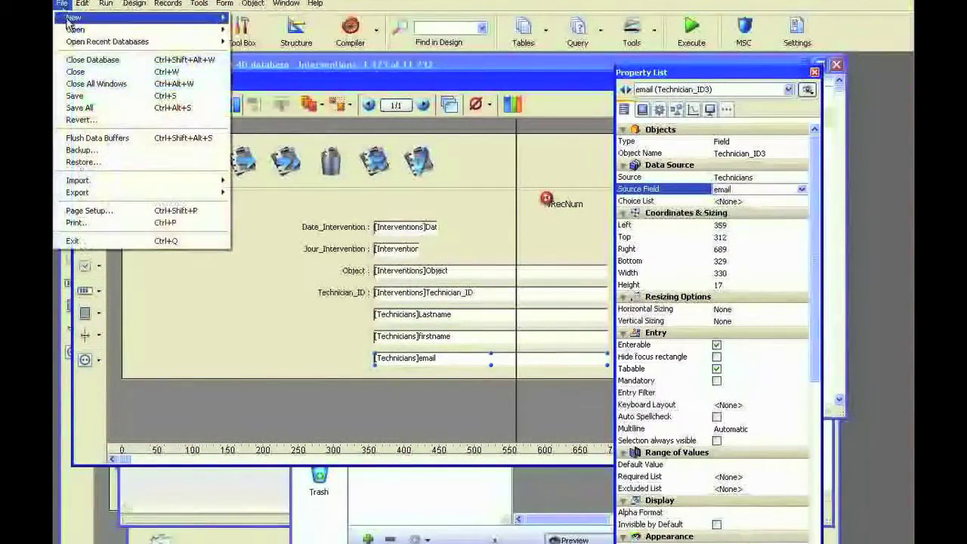
{"action": "left_click", "coordinate": [75, 96]}
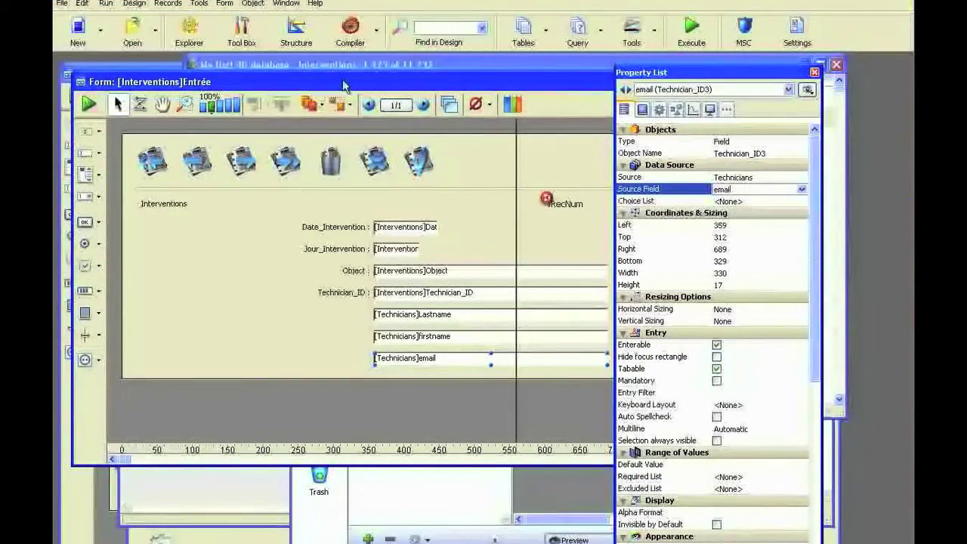
Open the intervention dated 10/19/2009, page forward through the records to check the related technician fields, and return to the list.
{"action": "left_click", "coordinate": [435, 64]}
{"action": "double_click", "coordinate": [407, 114]}
{"action": "left_click", "coordinate": [307, 102]}
{"action": "left_click", "coordinate": [306, 102]}
{"action": "left_click", "coordinate": [306, 103]}
{"action": "left_click", "coordinate": [306, 103]}
{"action": "left_click", "coordinate": [306, 102]}
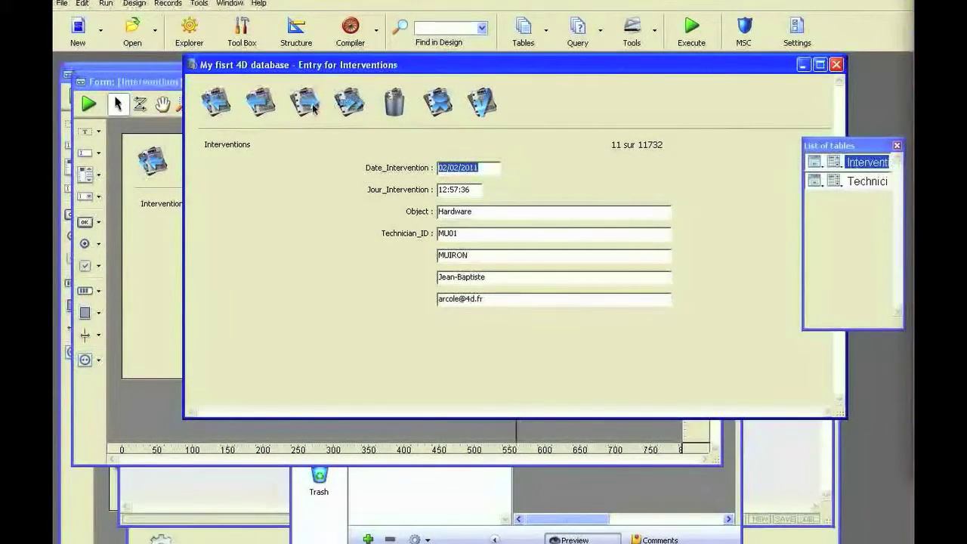
{"action": "left_click", "coordinate": [481, 100]}
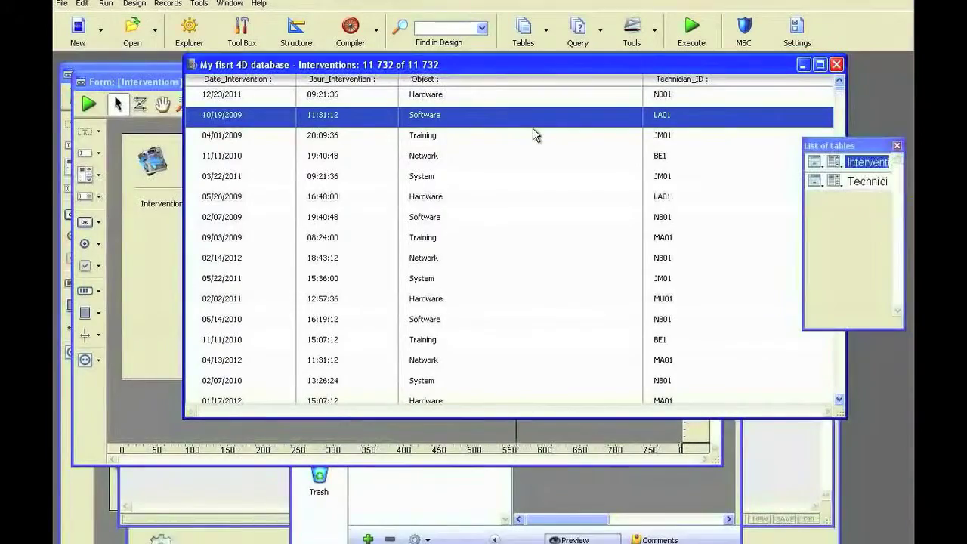
Open the Technicians table's Input form in an enlarged editor window, and return to the Explorer's list of forms.
{"action": "left_click", "coordinate": [808, 519]}
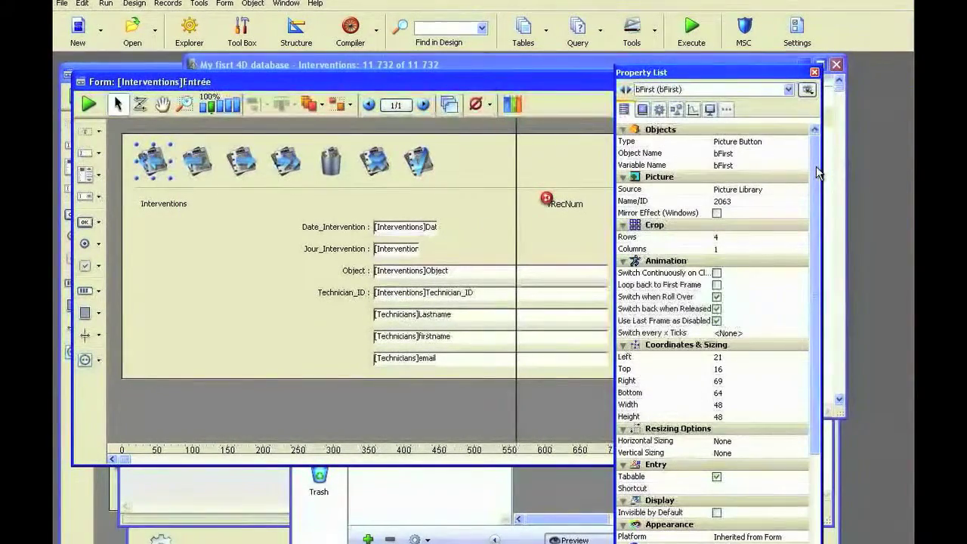
{"action": "left_click", "coordinate": [190, 31]}
{"action": "left_click", "coordinate": [364, 262]}
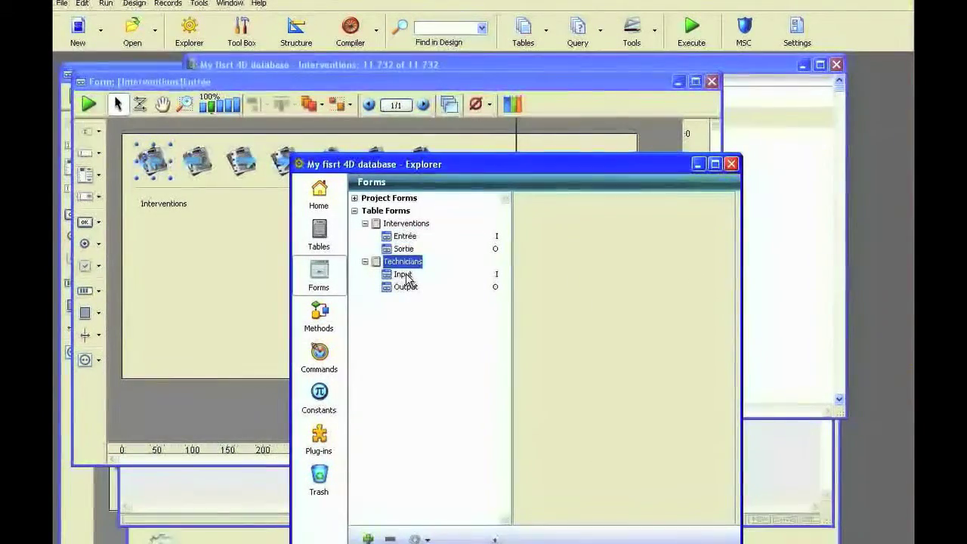
{"action": "double_click", "coordinate": [404, 275]}
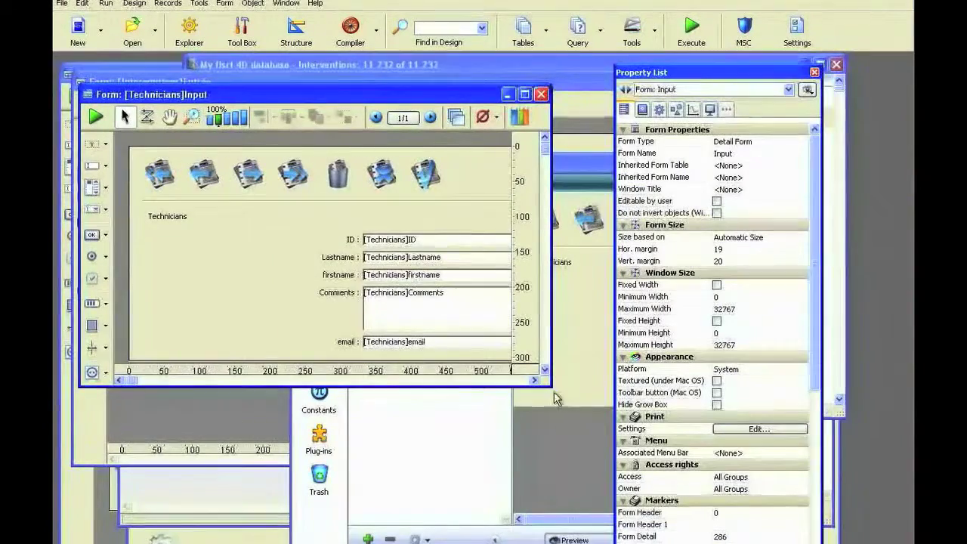
{"action": "left_click_drag", "start_coordinate": [550, 385], "coordinate": [592, 519]}
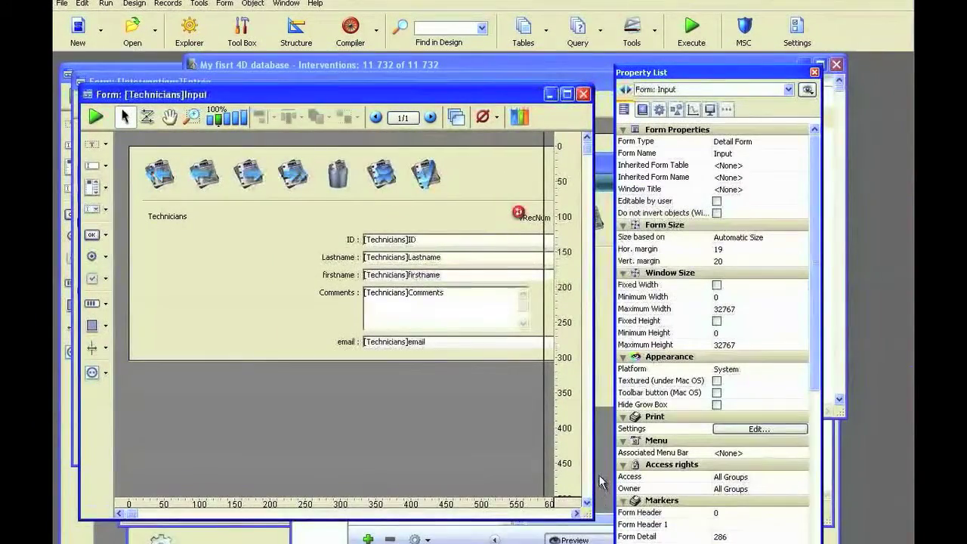
{"action": "left_click", "coordinate": [602, 482]}
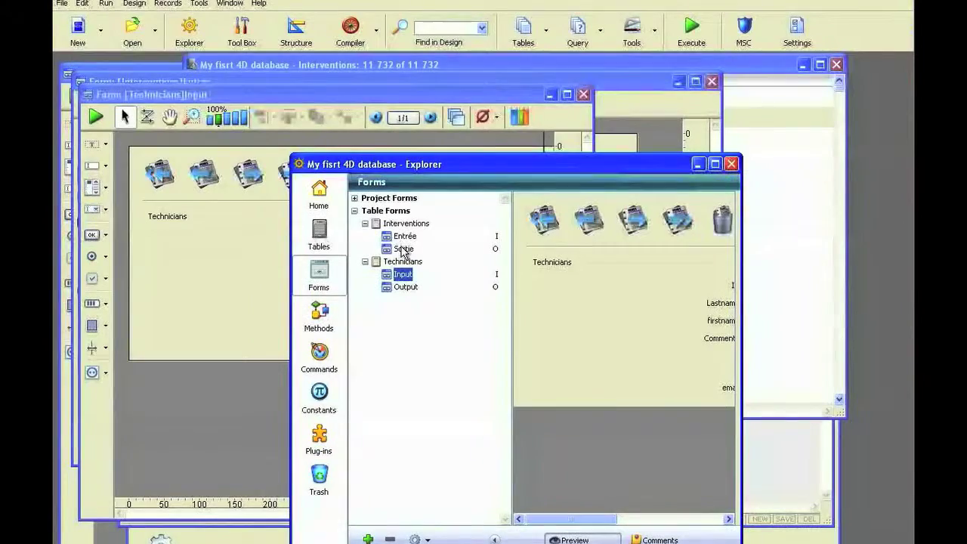
Place the Interventions Sortie form as a subform beneath the email field of the Technicians Input form, and save the form.
{"action": "left_click_drag", "start_coordinate": [402, 250], "coordinate": [138, 385]}
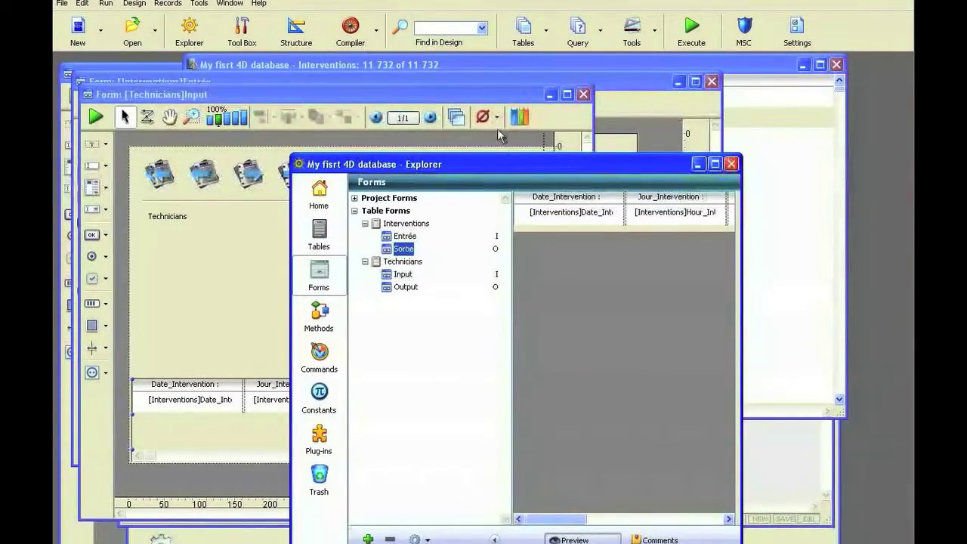
{"action": "left_click", "coordinate": [731, 165]}
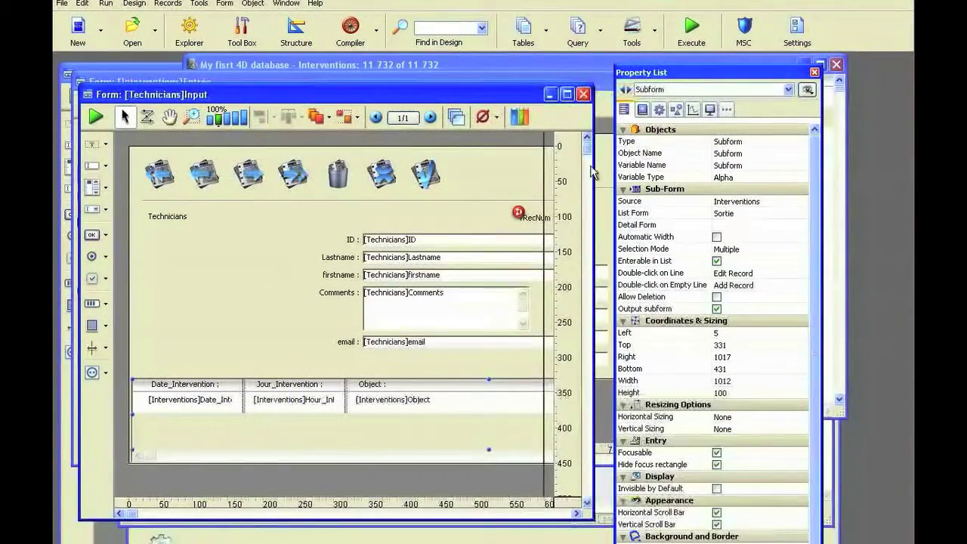
{"action": "left_click_drag", "start_coordinate": [593, 166], "coordinate": [872, 166]}
{"action": "left_click", "coordinate": [814, 73]}
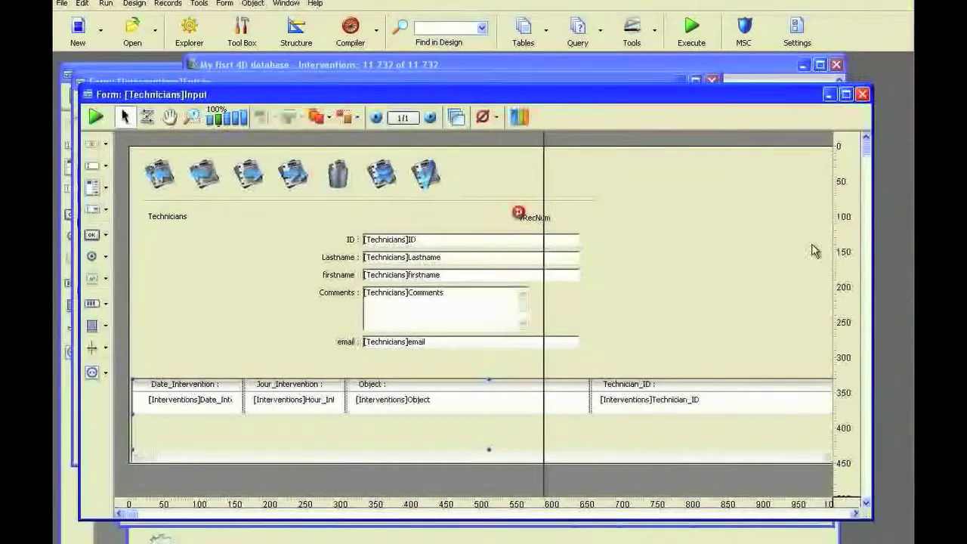
{"action": "left_click_drag", "start_coordinate": [871, 386], "coordinate": [903, 387]}
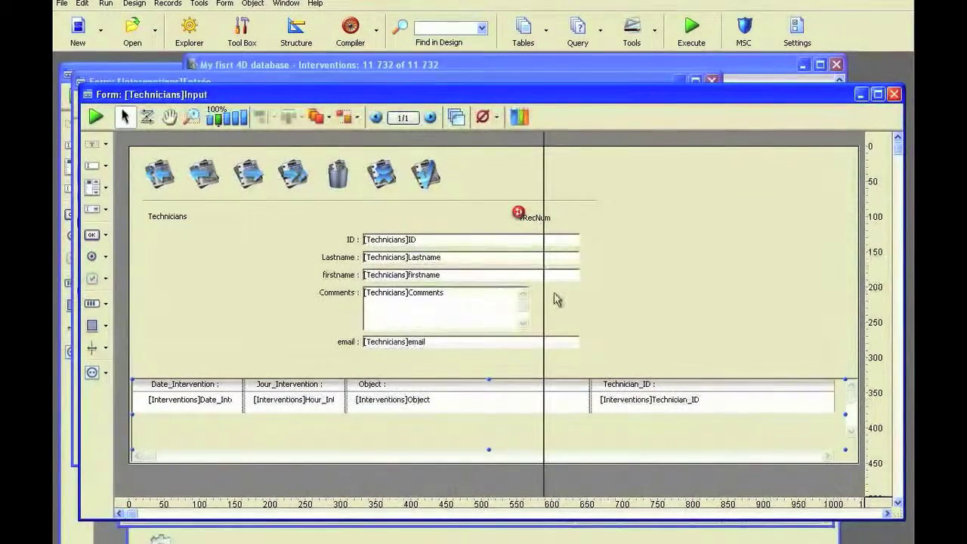
{"action": "left_click", "coordinate": [62, 3]}
{"action": "left_click", "coordinate": [75, 96]}
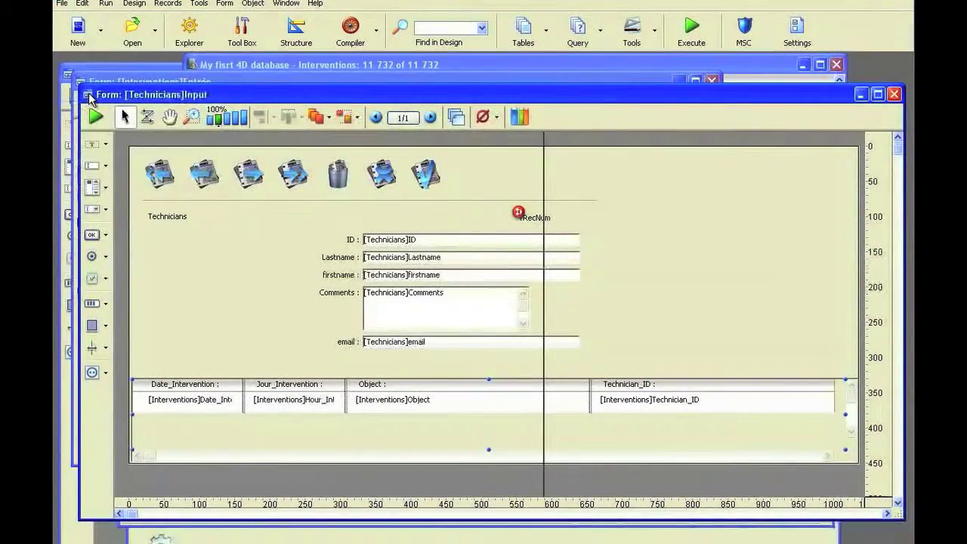
Check in the database structure that the Interventions–Technicians relation's One to Many option is set to Automatic.
{"action": "left_click", "coordinate": [446, 62]}
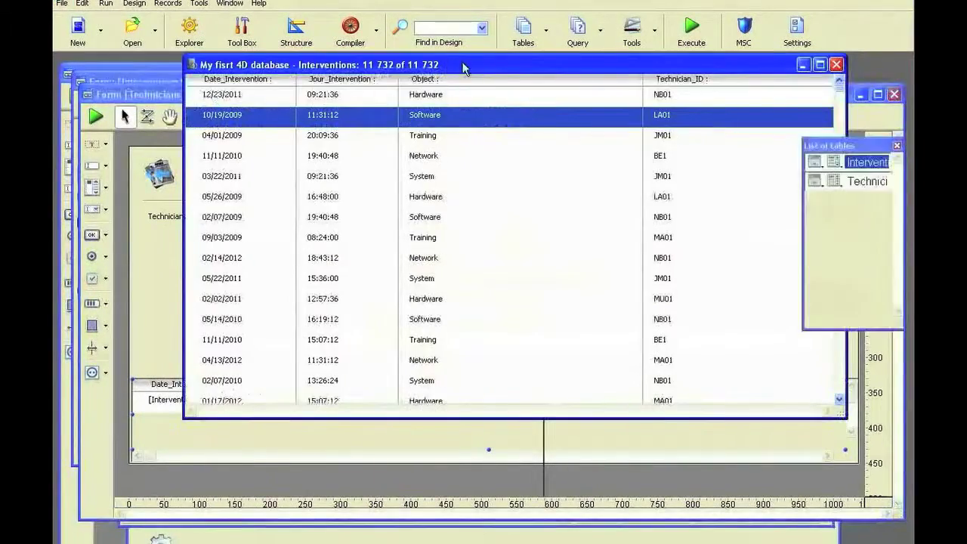
{"action": "left_click", "coordinate": [296, 30]}
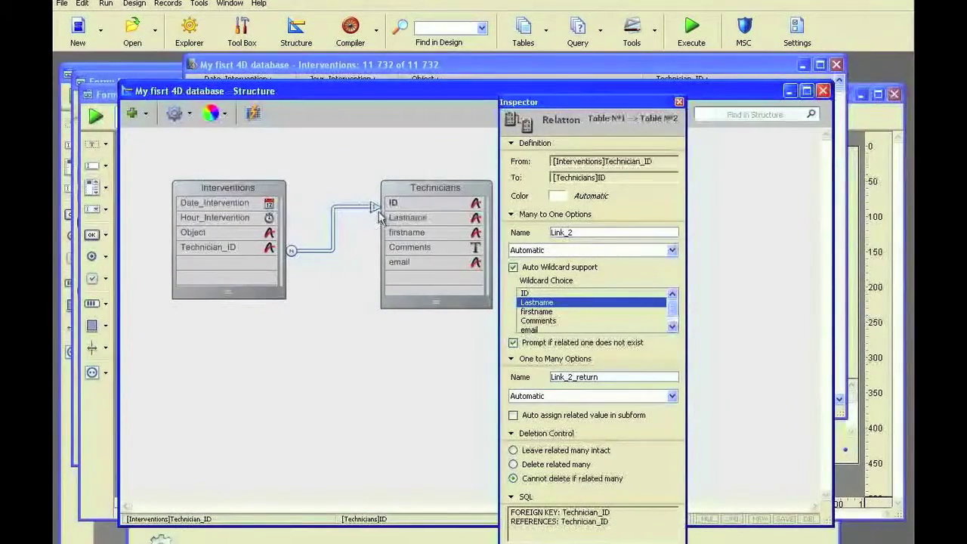
{"action": "left_click", "coordinate": [559, 402]}
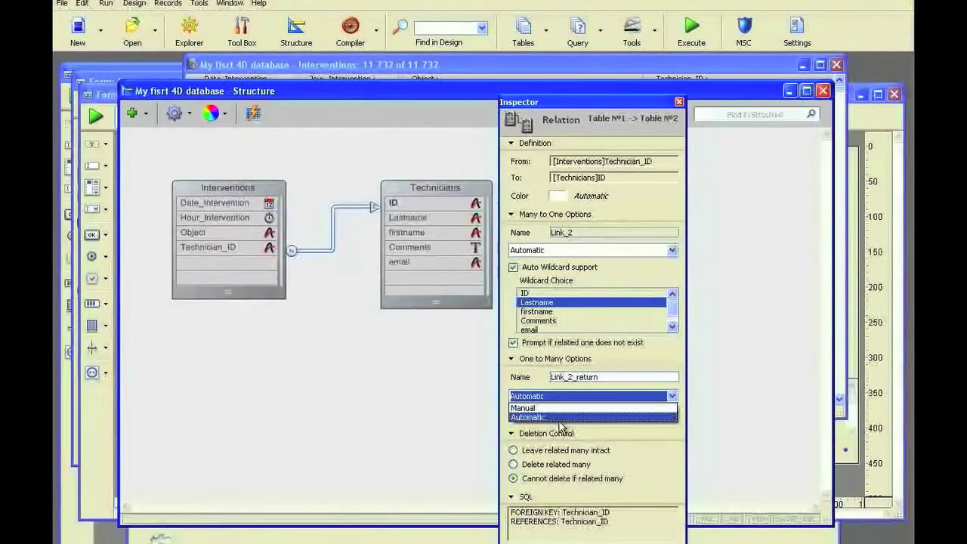
{"action": "left_click", "coordinate": [560, 418]}
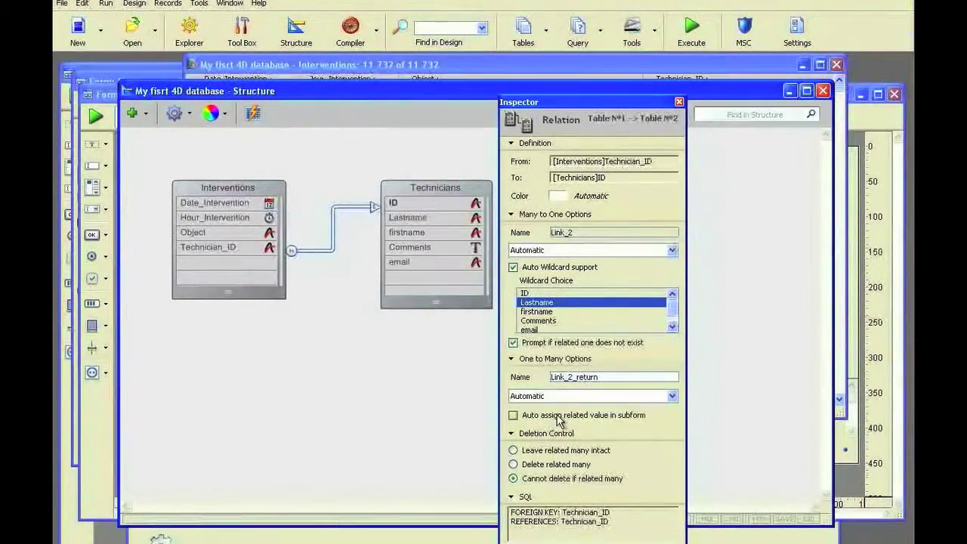
List the Technicians records, open the third one, and page forward to the last record to check the related interventions in the subform.
{"action": "left_click", "coordinate": [428, 65]}
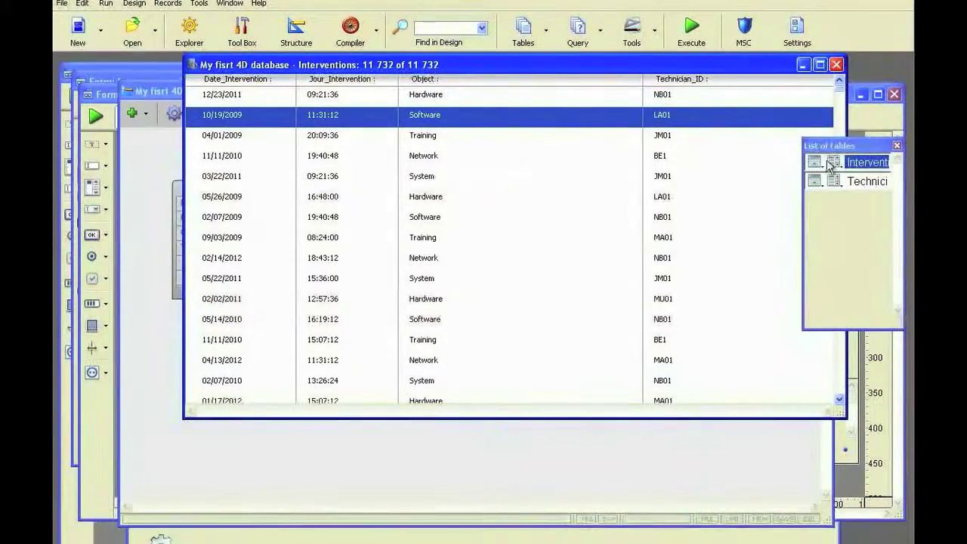
{"action": "double_click", "coordinate": [395, 124]}
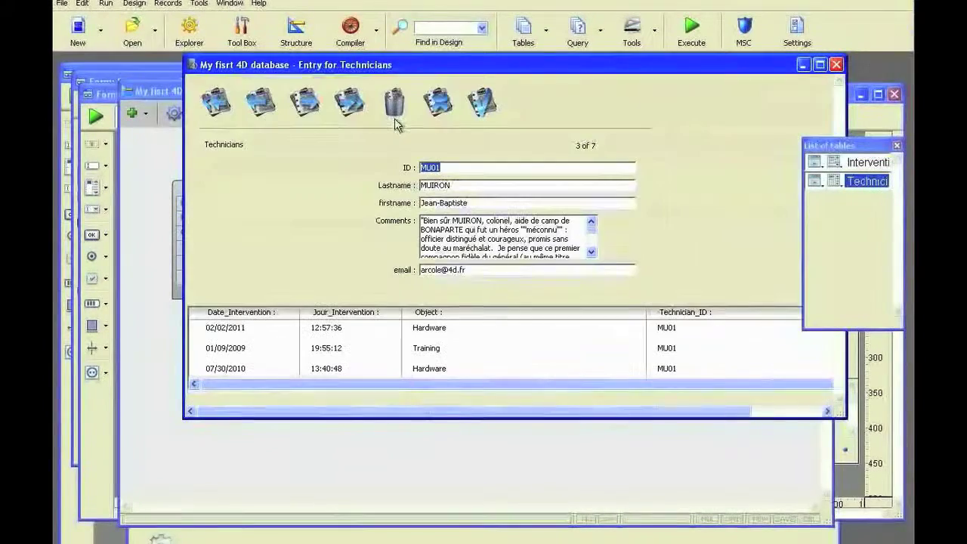
{"action": "left_click", "coordinate": [305, 103]}
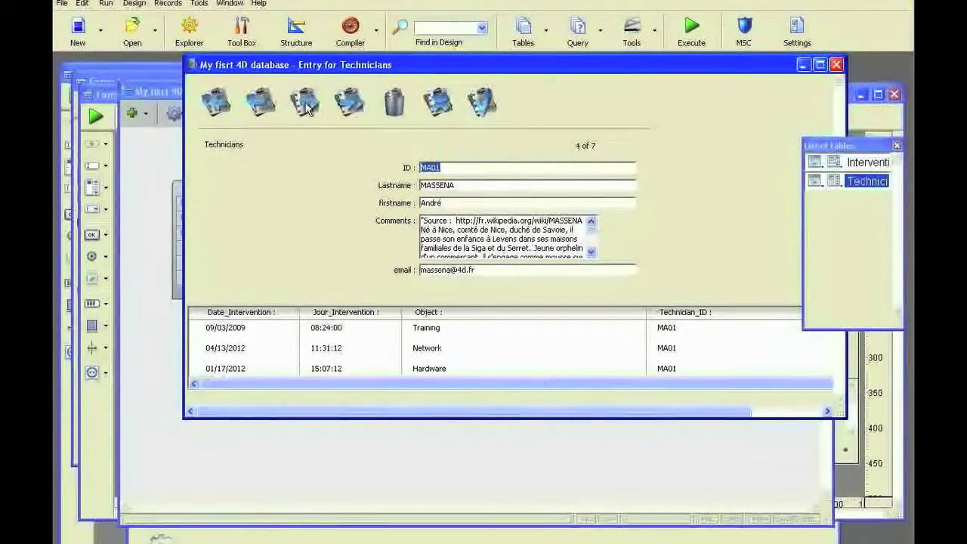
{"action": "left_click", "coordinate": [305, 102]}
{"action": "left_click", "coordinate": [305, 103]}
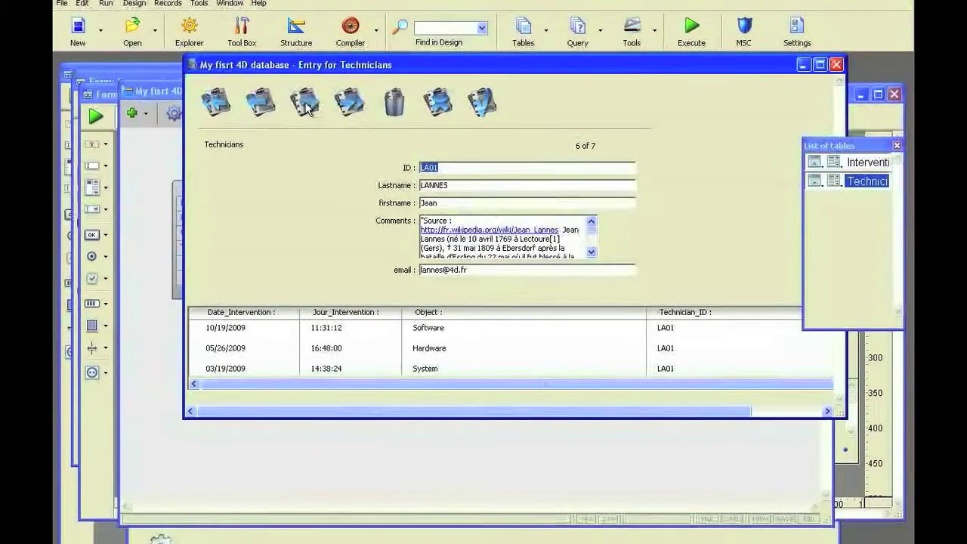
{"action": "left_click", "coordinate": [305, 102]}
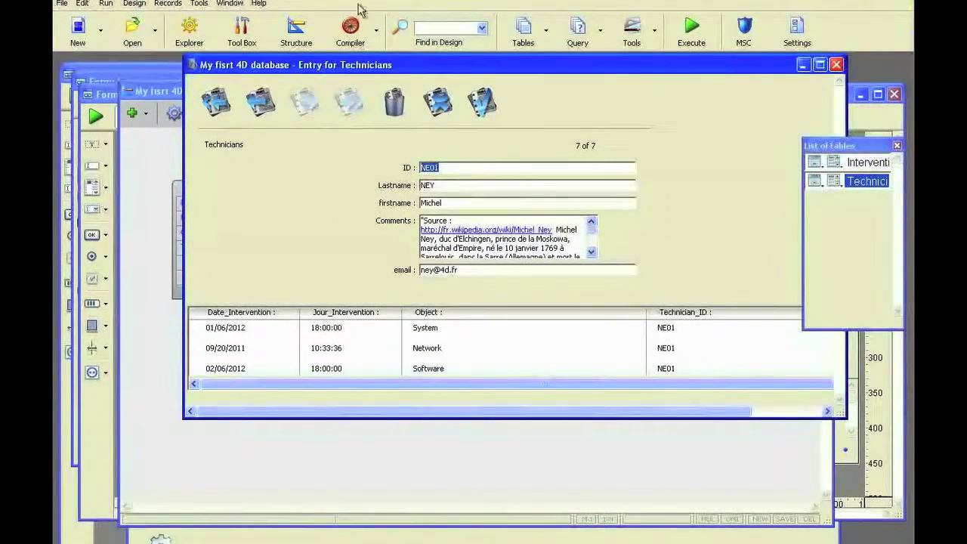
Set the One to Many option of the Interventions–Technicians relation to Manual in the database structure.
{"action": "left_click", "coordinate": [296, 30]}
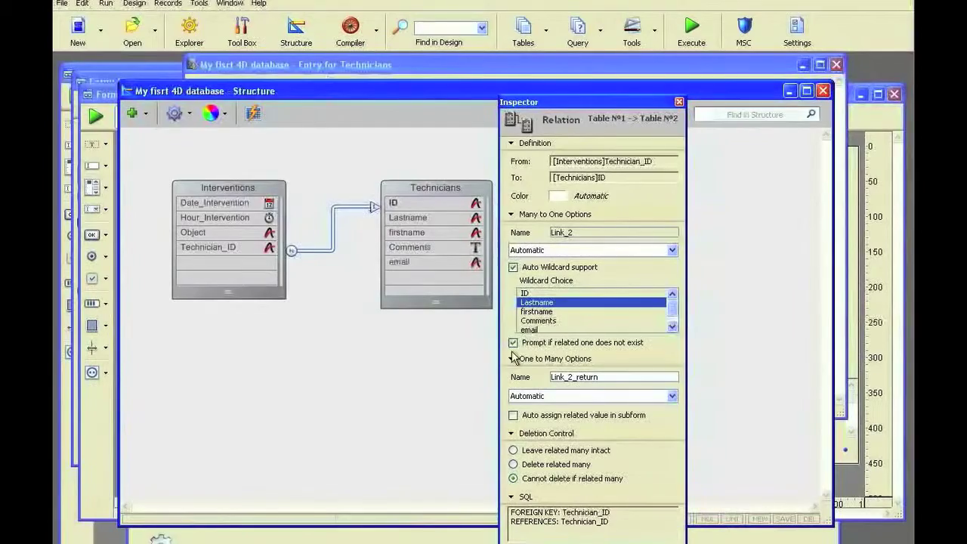
{"action": "left_click", "coordinate": [552, 401]}
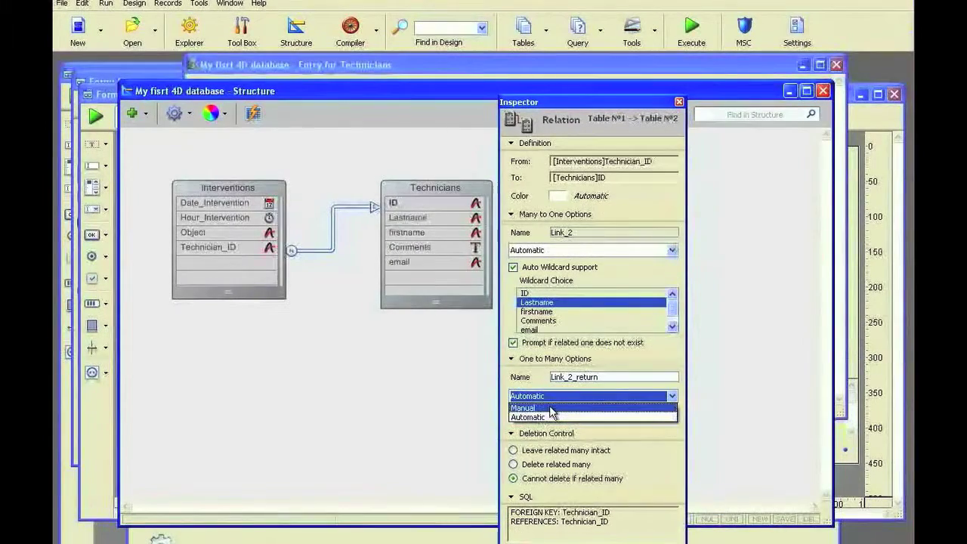
{"action": "left_click", "coordinate": [552, 411]}
Page back through the technician records to the first one, checking whether the interventions subform updates.
{"action": "left_click", "coordinate": [388, 65]}
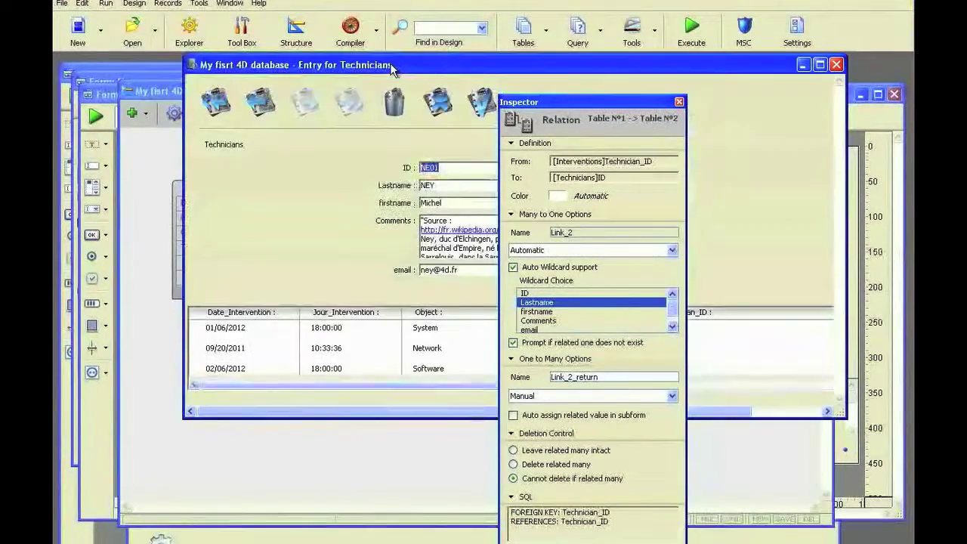
{"action": "left_click", "coordinate": [260, 105]}
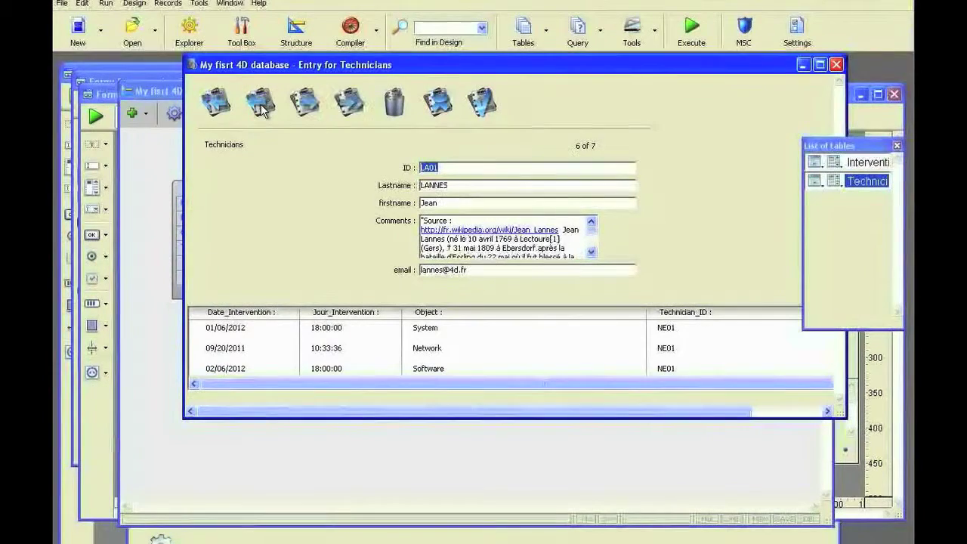
{"action": "left_click", "coordinate": [261, 106]}
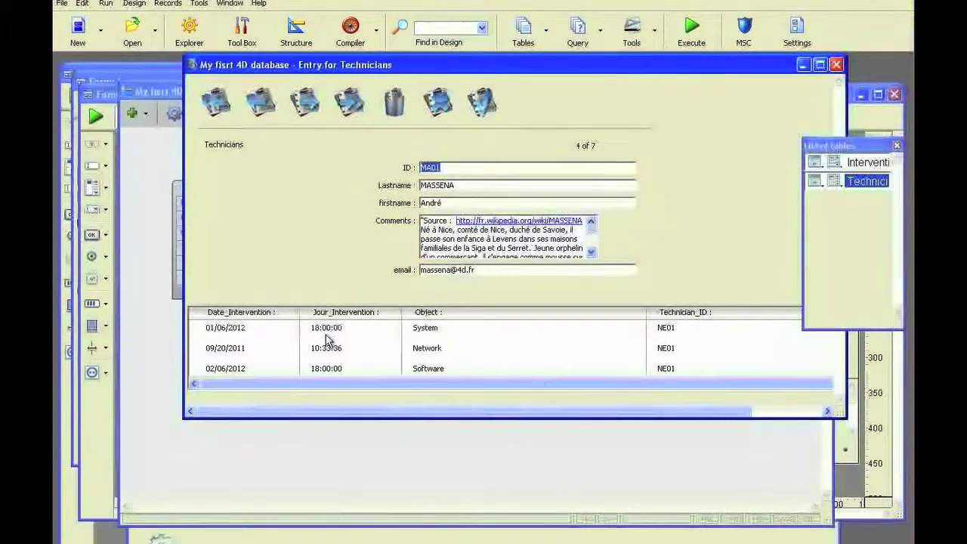
{"action": "left_click", "coordinate": [261, 105]}
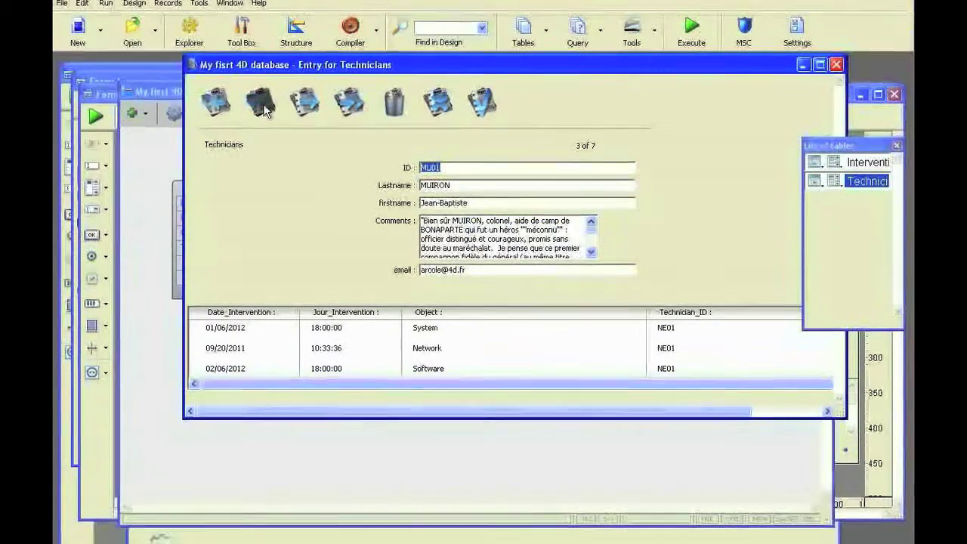
{"action": "left_click", "coordinate": [260, 106]}
{"action": "left_click", "coordinate": [262, 107]}
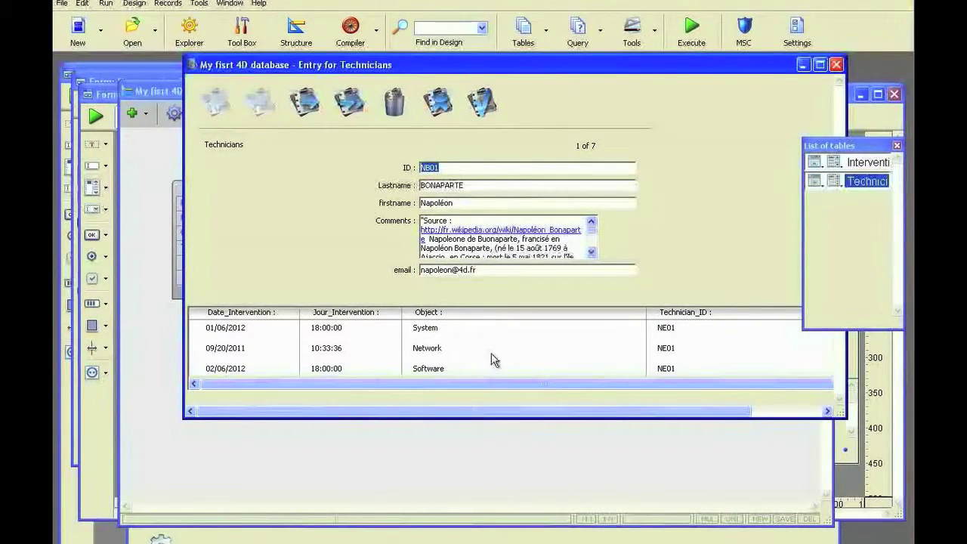
Set the relation's One to Many option back to Automatic in the database structure.
{"action": "left_click", "coordinate": [295, 32]}
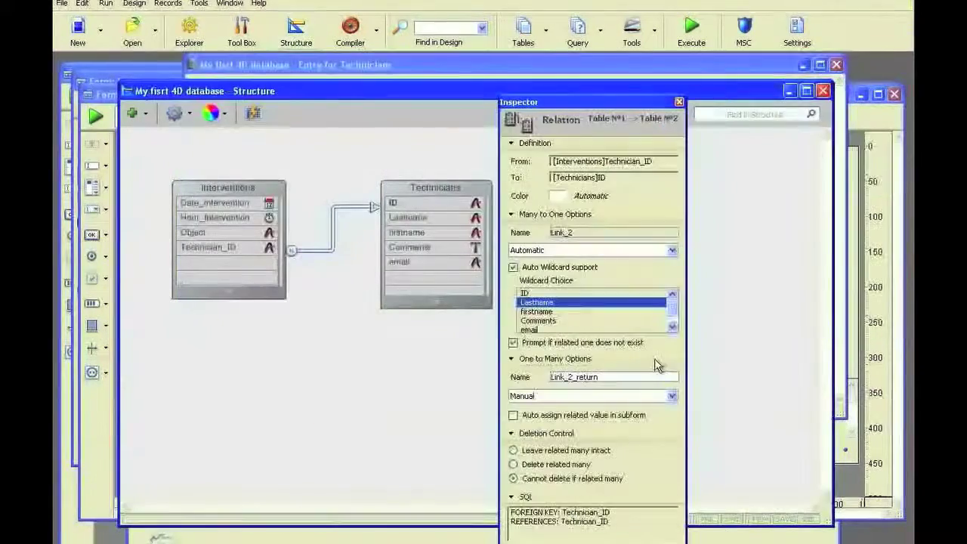
{"action": "left_click", "coordinate": [610, 397]}
{"action": "left_click", "coordinate": [612, 418]}
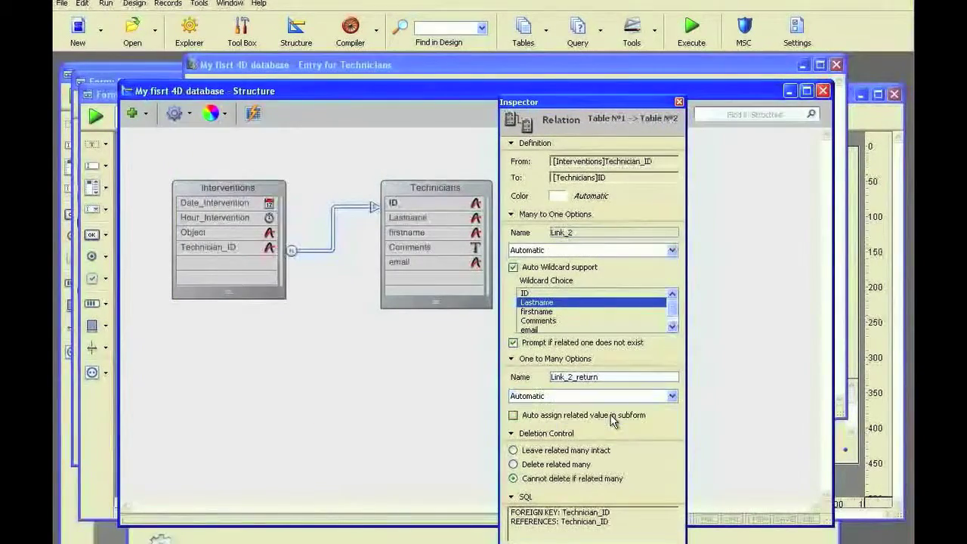
Return to the technician entry form and page forward from the first record to recheck the related interventions.
{"action": "left_click", "coordinate": [356, 80]}
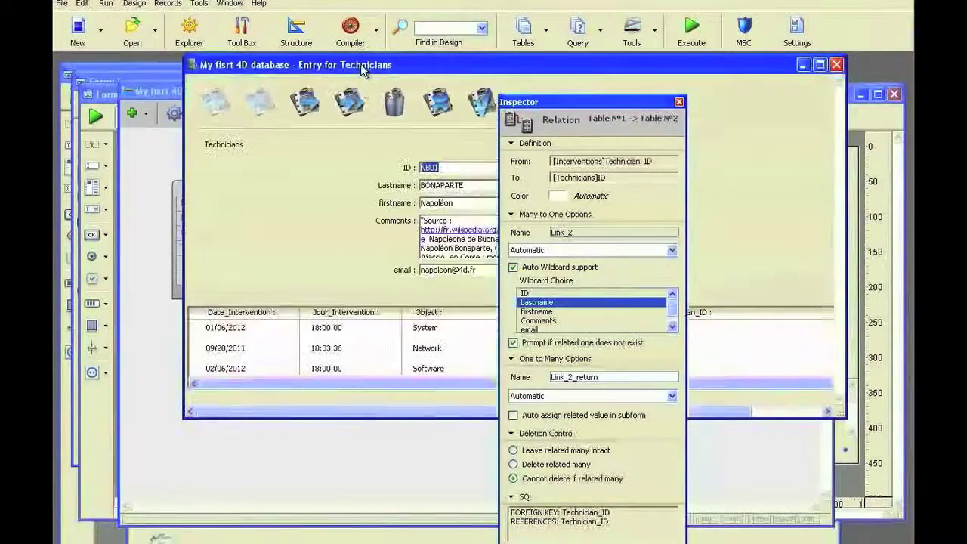
{"action": "left_click", "coordinate": [306, 102]}
{"action": "left_click", "coordinate": [306, 102]}
{"action": "left_click", "coordinate": [305, 102]}
{"action": "left_click", "coordinate": [305, 102]}
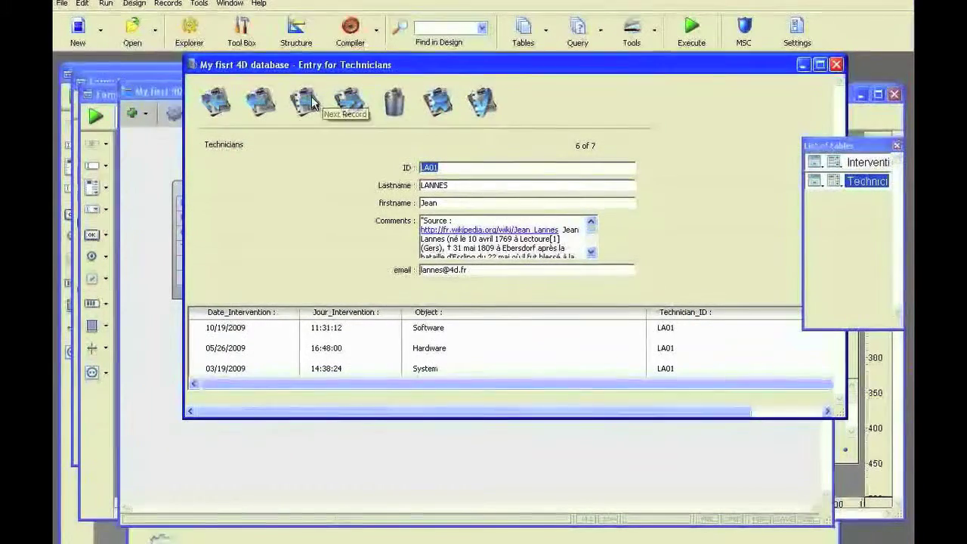